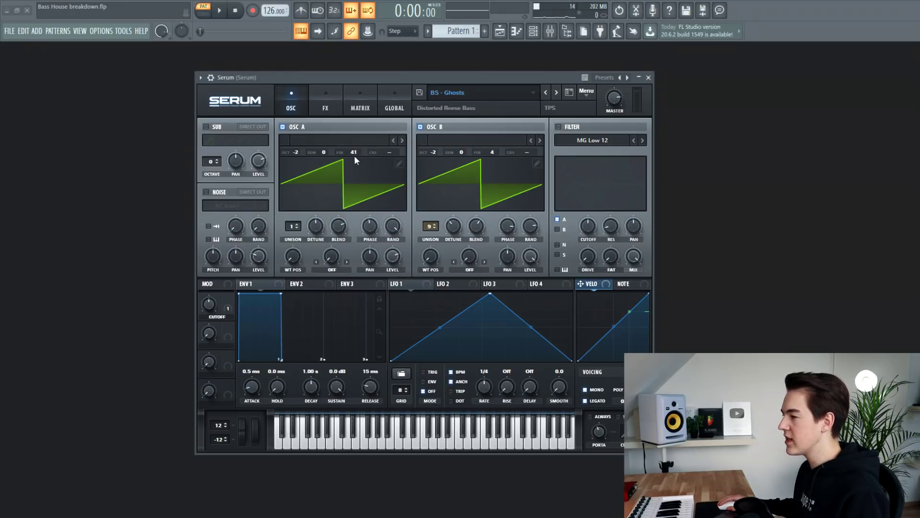
- Review the Serum preset's effects chain from hyper and distortion through phaser, chorus and reverb to EQ, and close the plugin
click(328, 108)
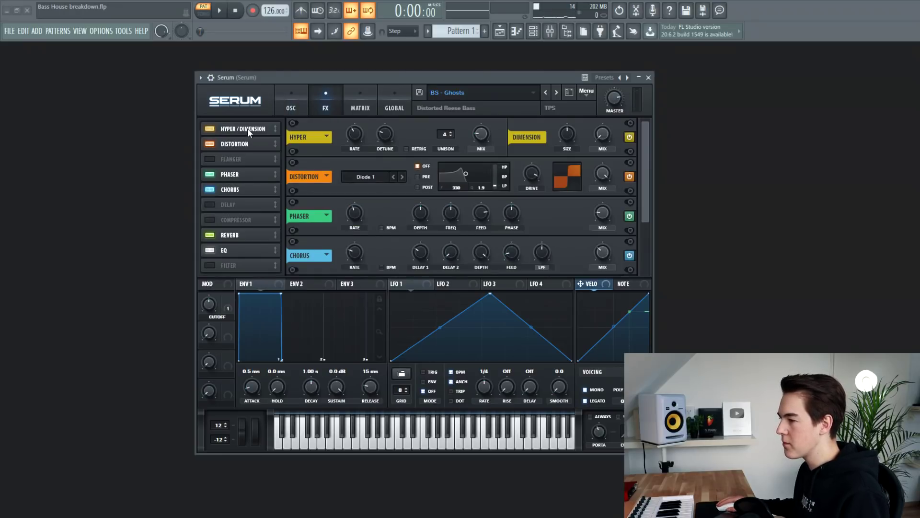
click(245, 143)
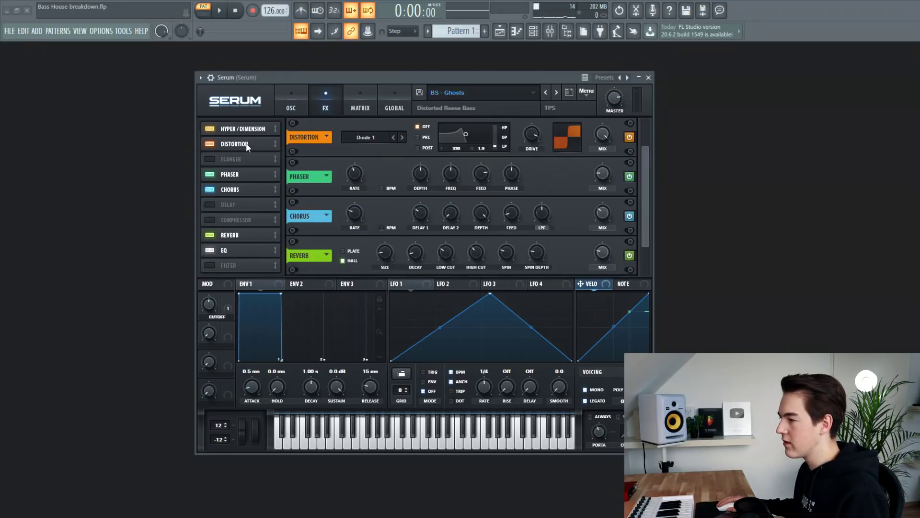
click(251, 175)
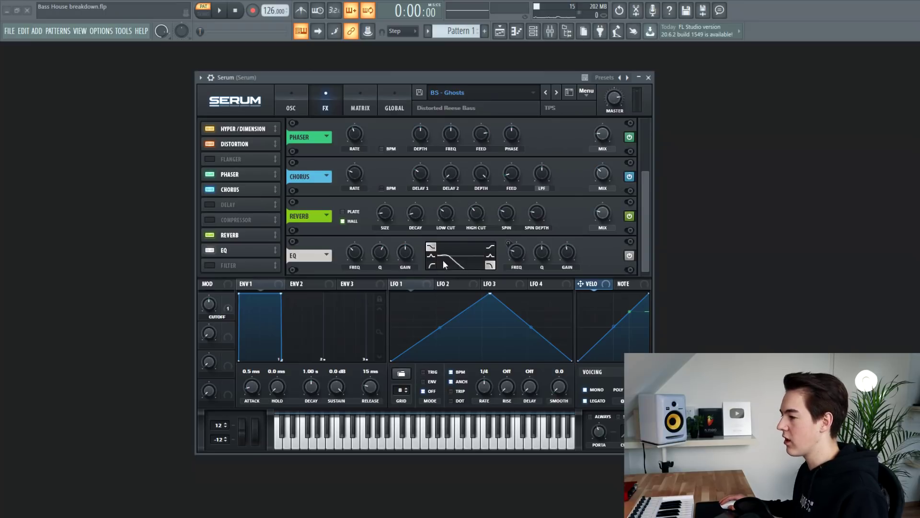
key(Escape)
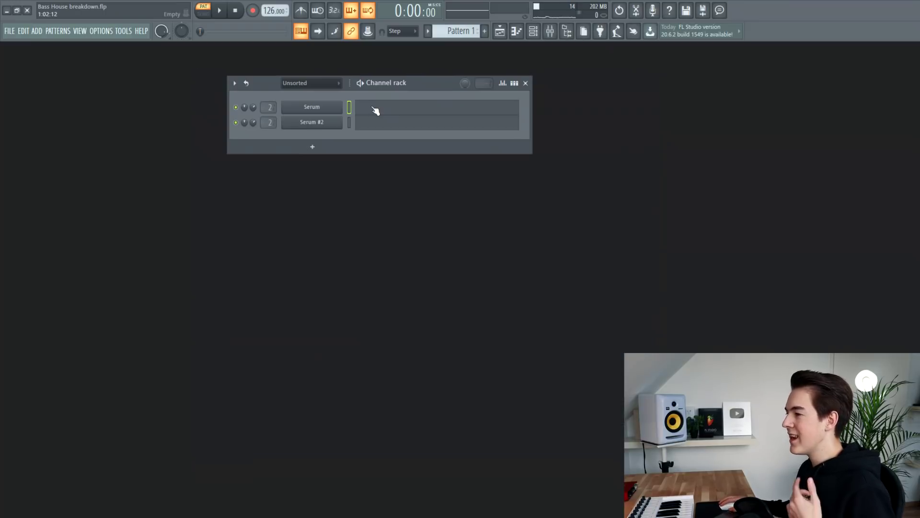
- Enter two consecutive one-bar E4 notes in bars 1 and 2 of the first Serum channel's piano roll and play them back
click(373, 114)
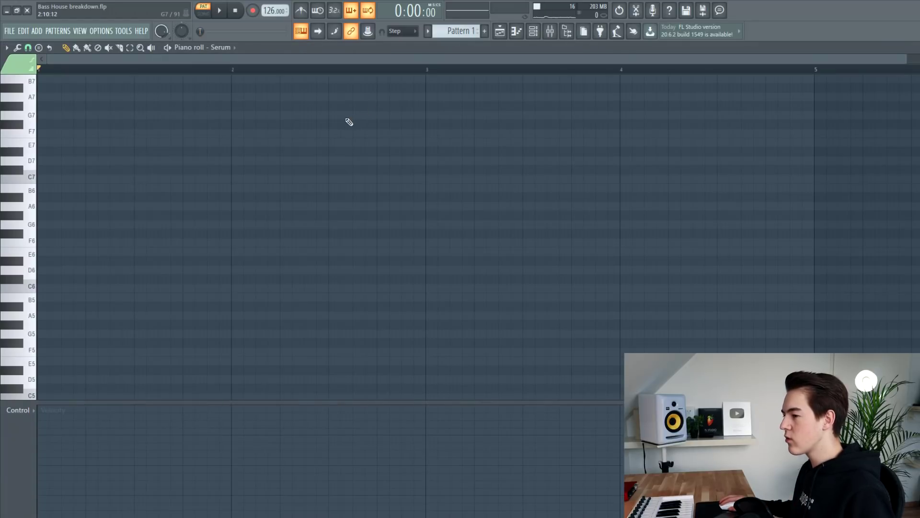
scroll(153, 185, down, 3)
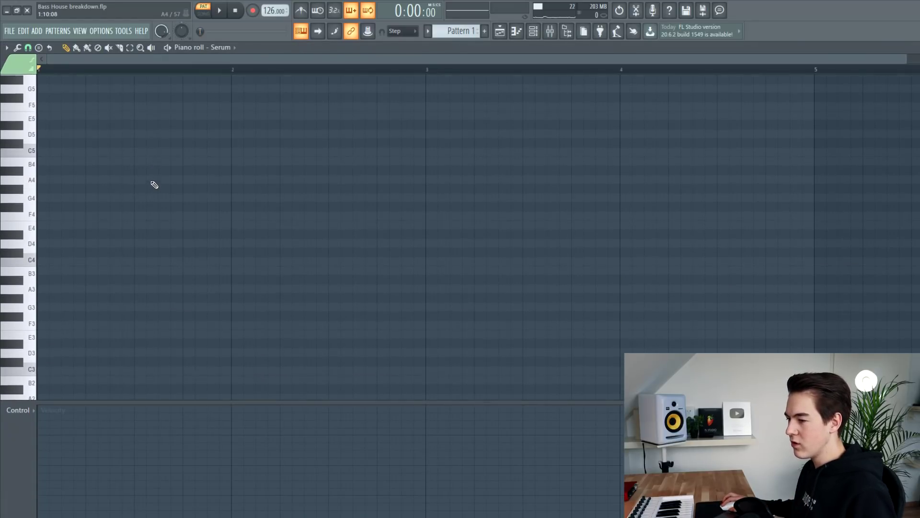
click(42, 226)
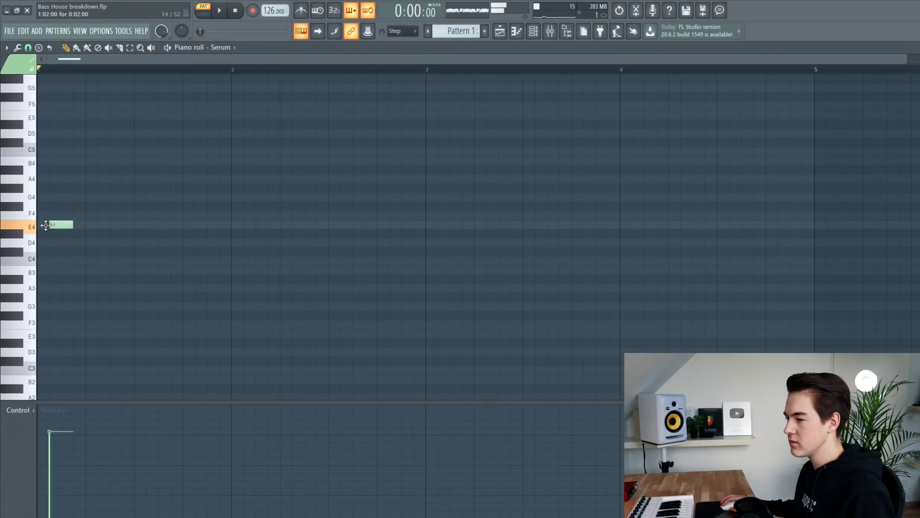
drag(65, 226, 222, 231)
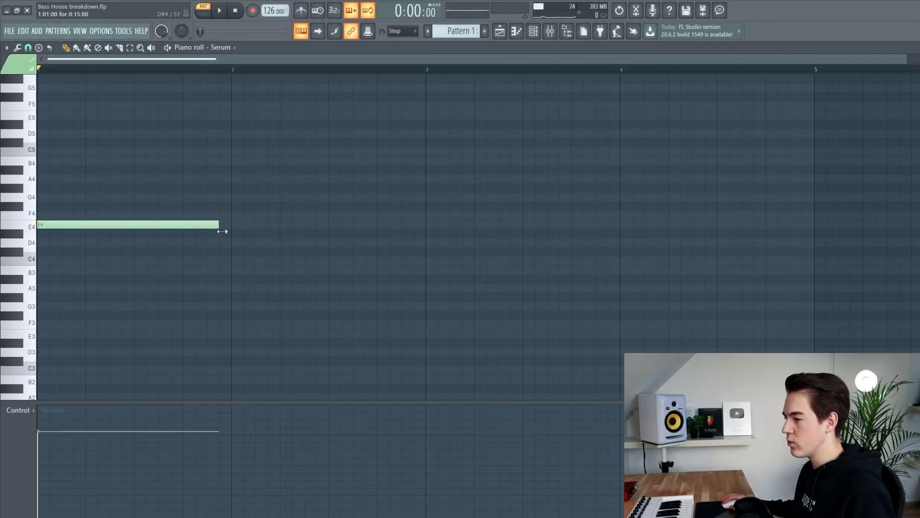
key(space)
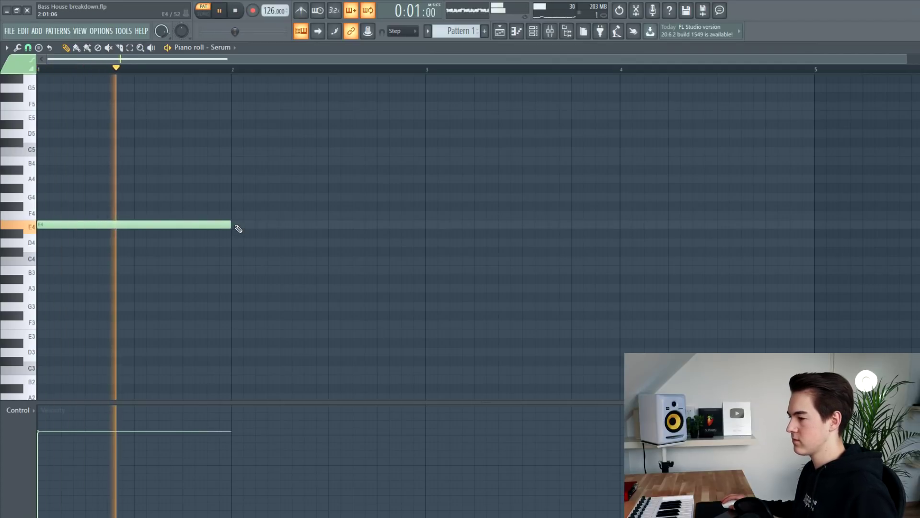
click(238, 228)
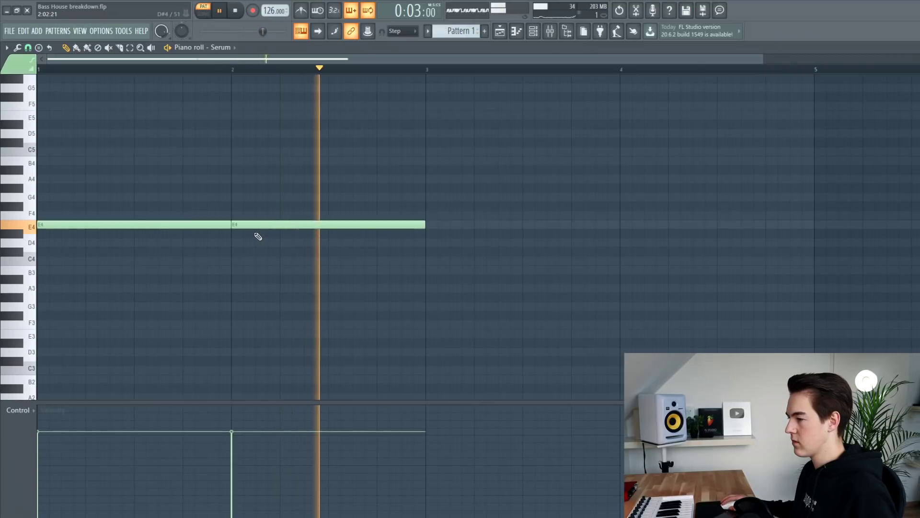
key(space)
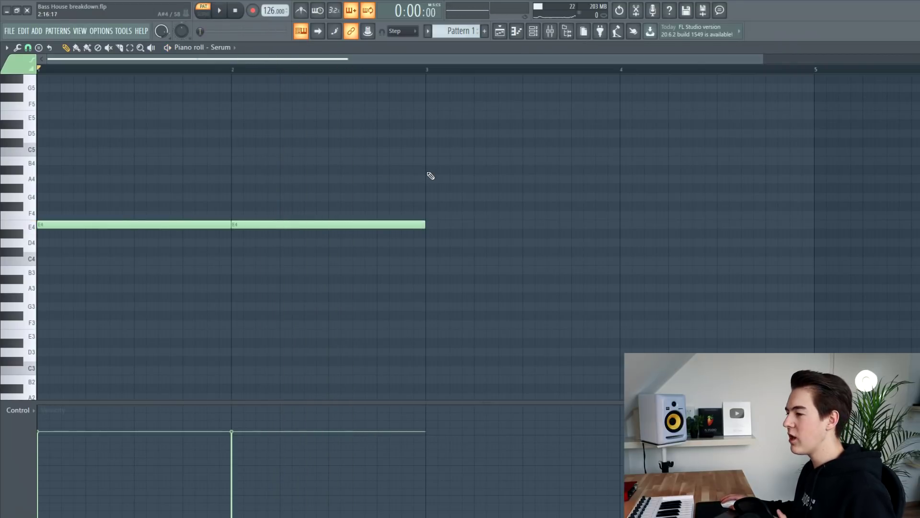
- Trim the end of the first E4 note to a length of 0:15:22 and play the transition into bar 2
click(197, 68)
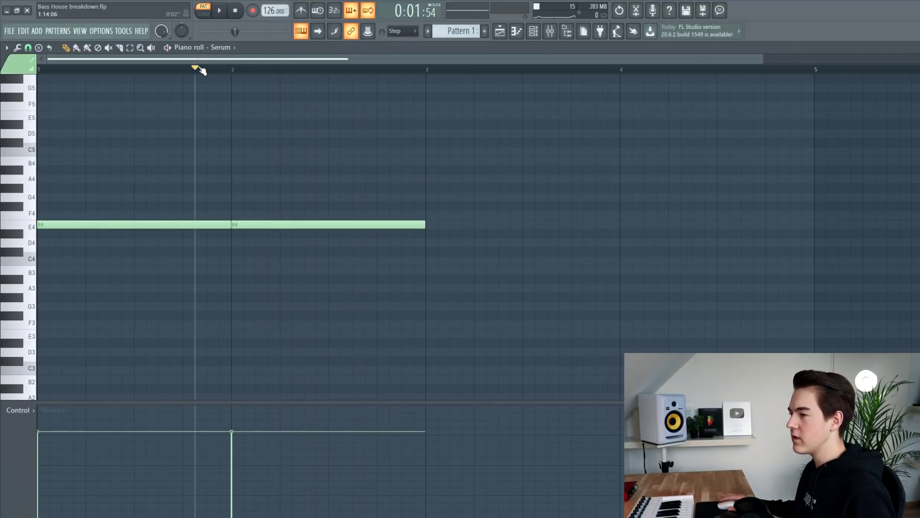
click(234, 71)
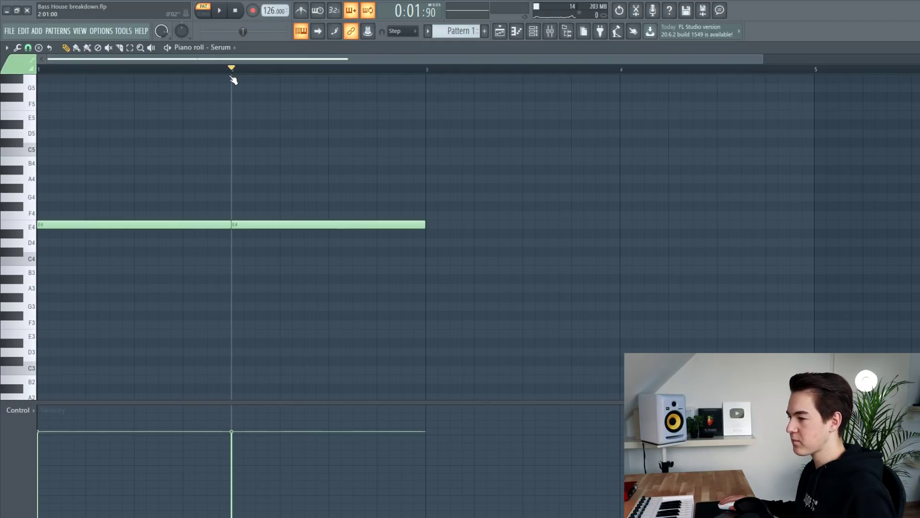
scroll(222, 226, up, 4)
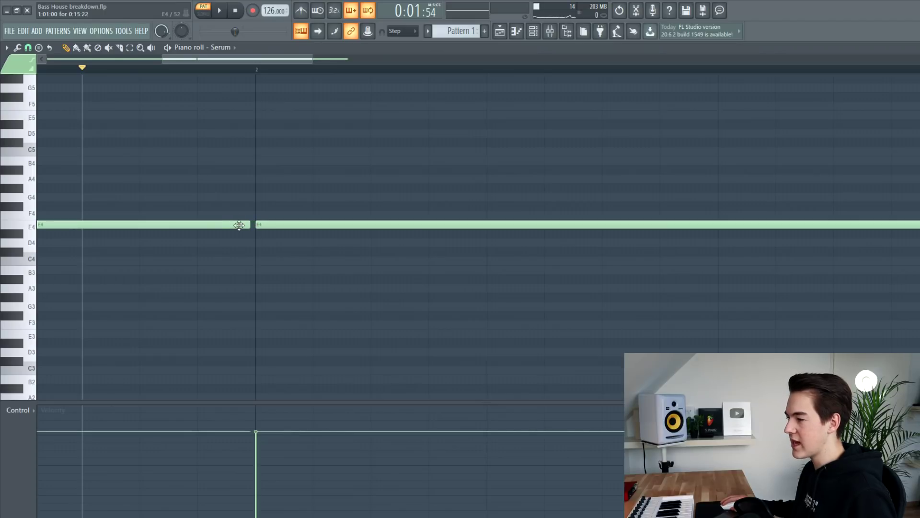
scroll(239, 223, down, 5)
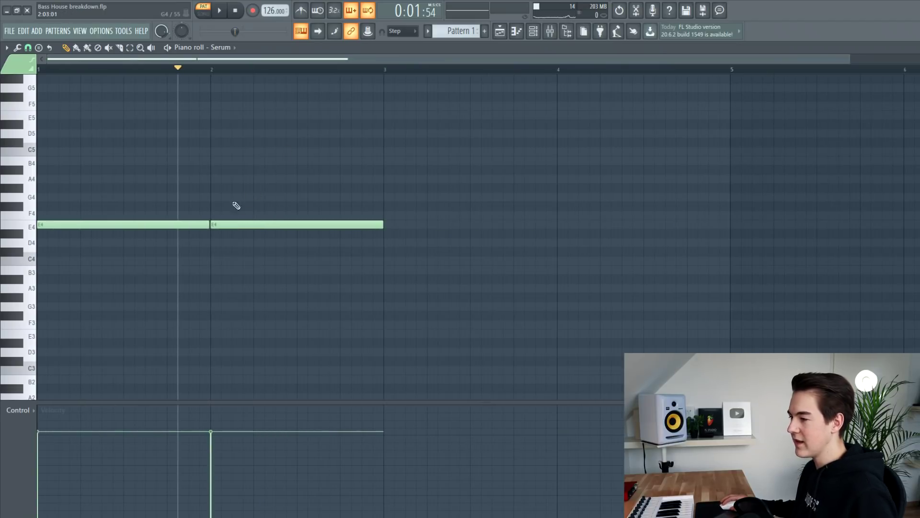
key(space)
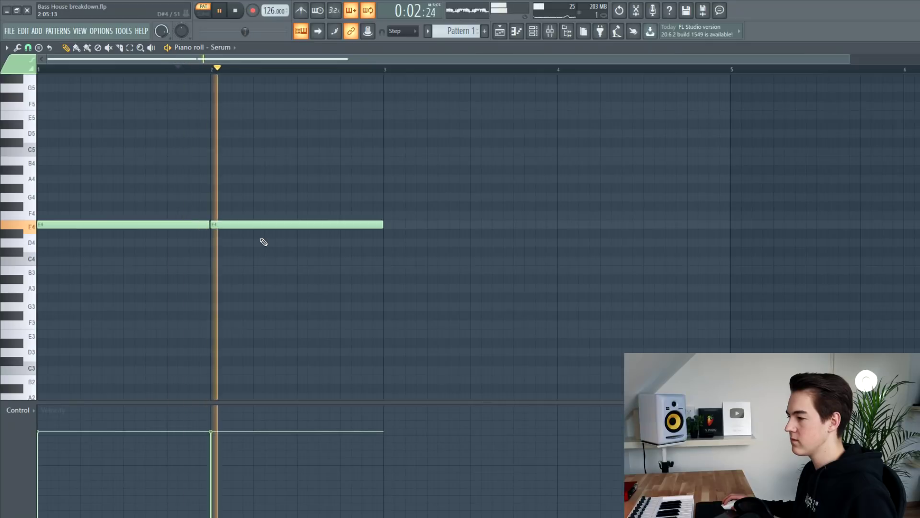
key(space)
- Shorten the first E4 note to 0:15:19 to widen the gap before bar 2, and audition it
scroll(189, 166, up, 3)
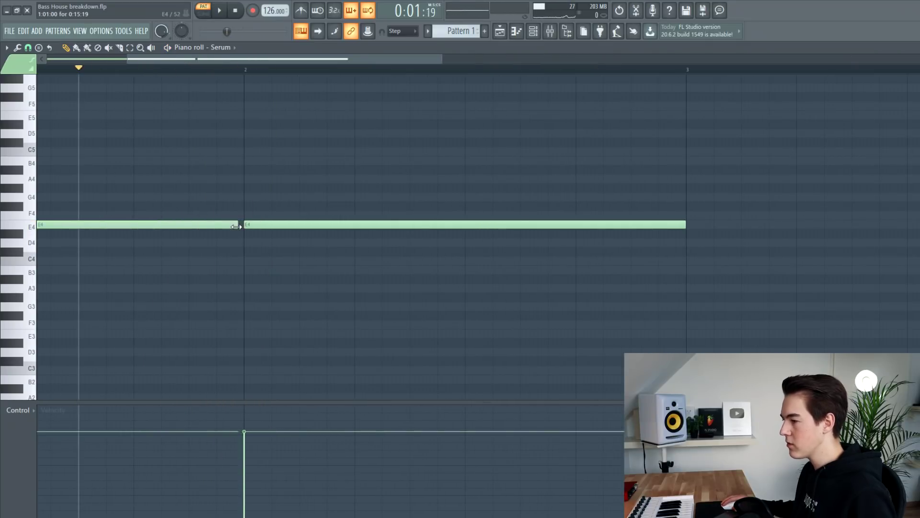
key(space)
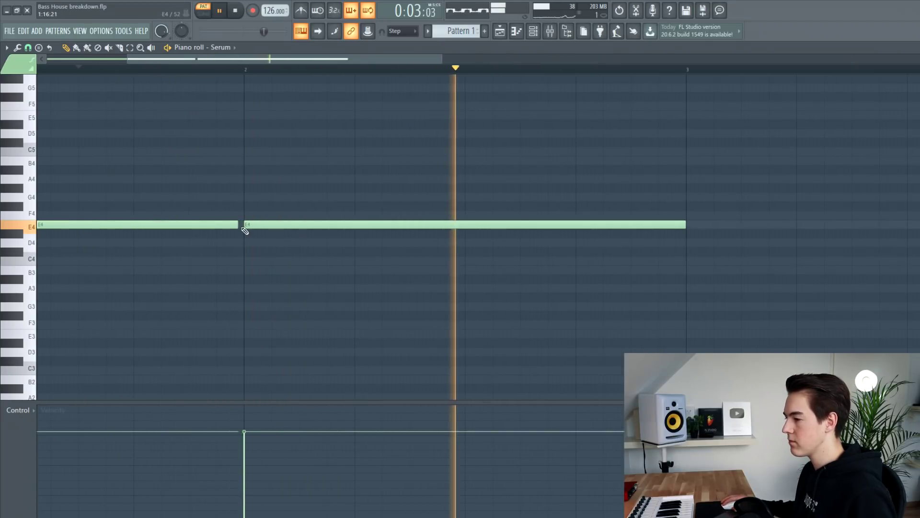
scroll(245, 231, down, 3)
key(space)
- Shorten the second E4 note to end at 2:13 and add a four-step F4 note filling the rest of bar 2
scroll(318, 235, up, 1)
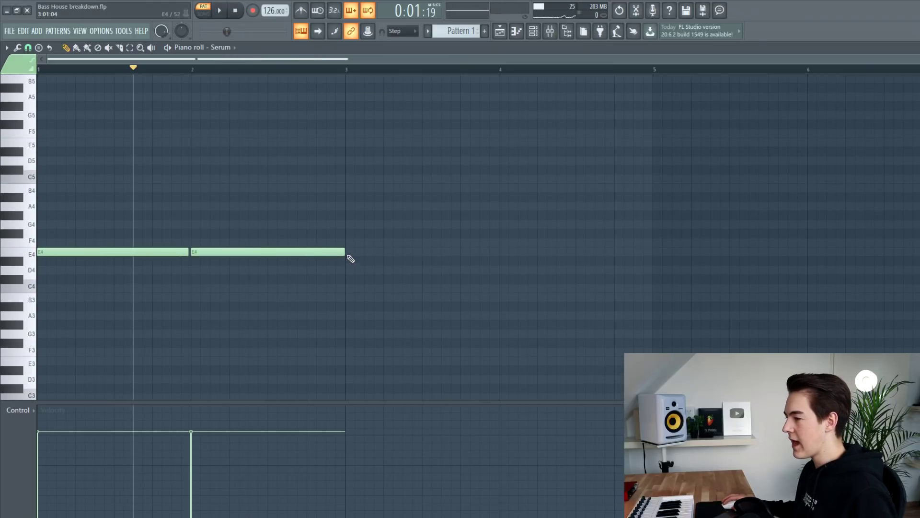
drag(328, 255, 304, 254)
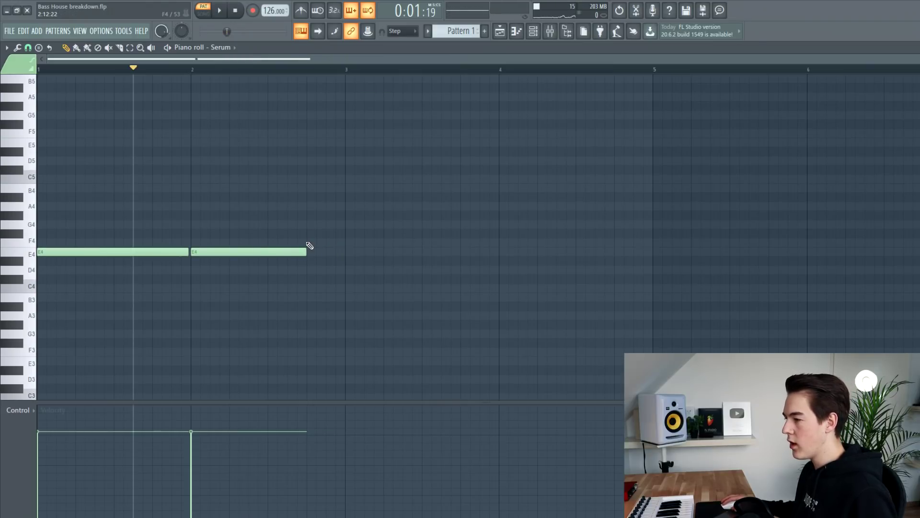
click(314, 243)
drag(417, 243, 346, 243)
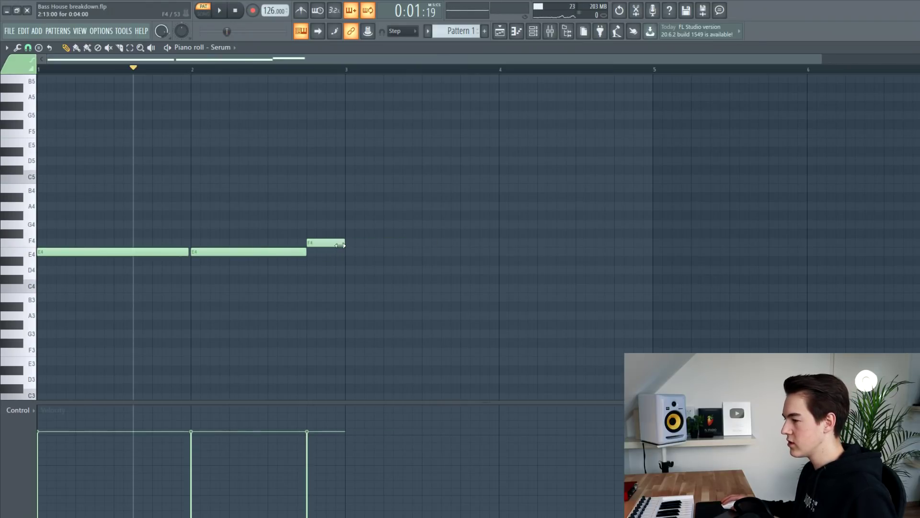
- Trim the F4 note's end to a length of 0:03:22 and play back the pattern
scroll(346, 243, up, 5)
scroll(469, 243, down, 5)
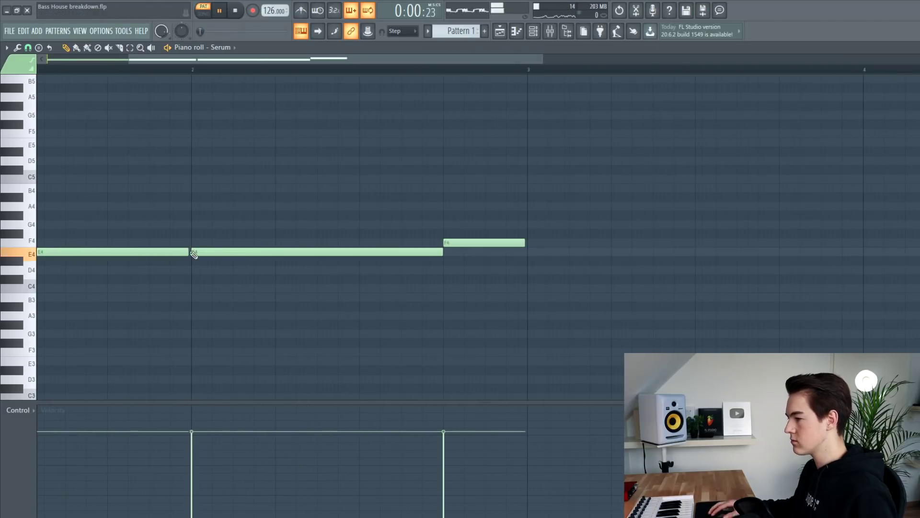
key(space)
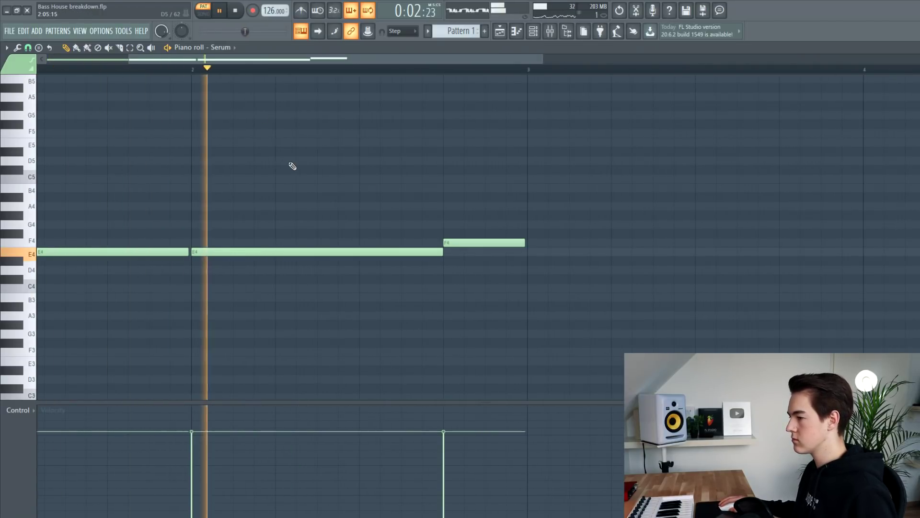
key(space)
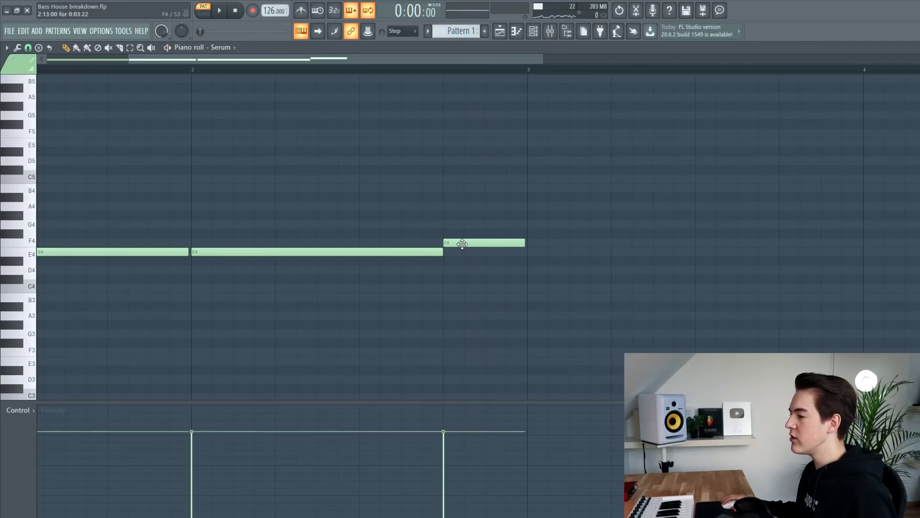
- Overlap the F4 with the second E4 by shifting F4 slightly earlier and lengthening the E4, and extend F4's end to bar 3
drag(458, 245, 445, 244)
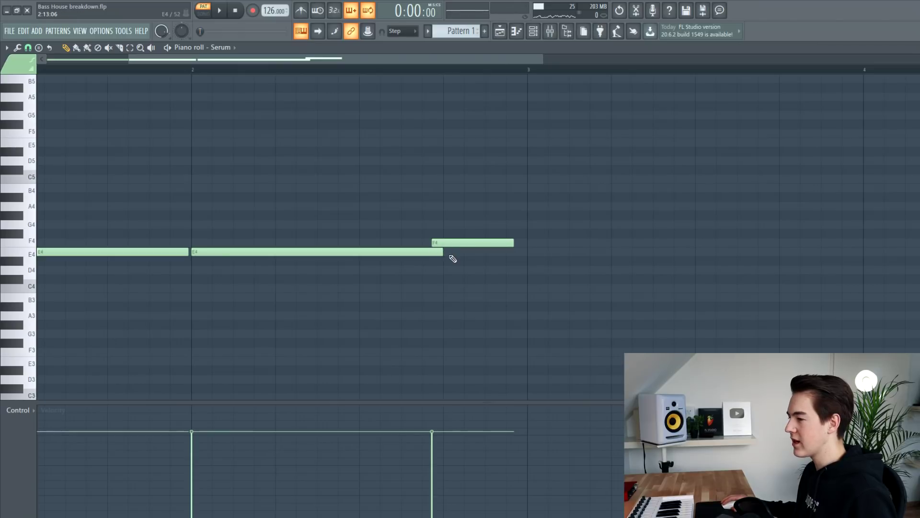
drag(449, 252, 453, 252)
key(space)
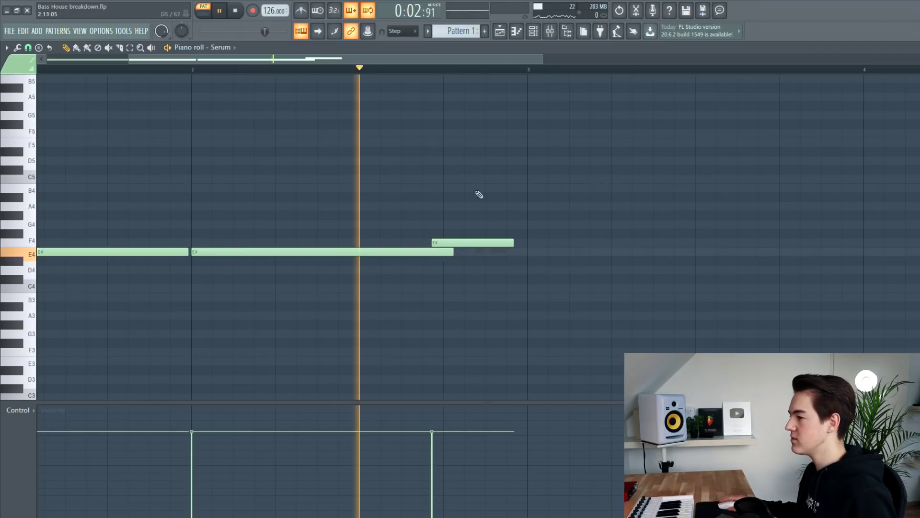
key(space)
drag(510, 244, 526, 244)
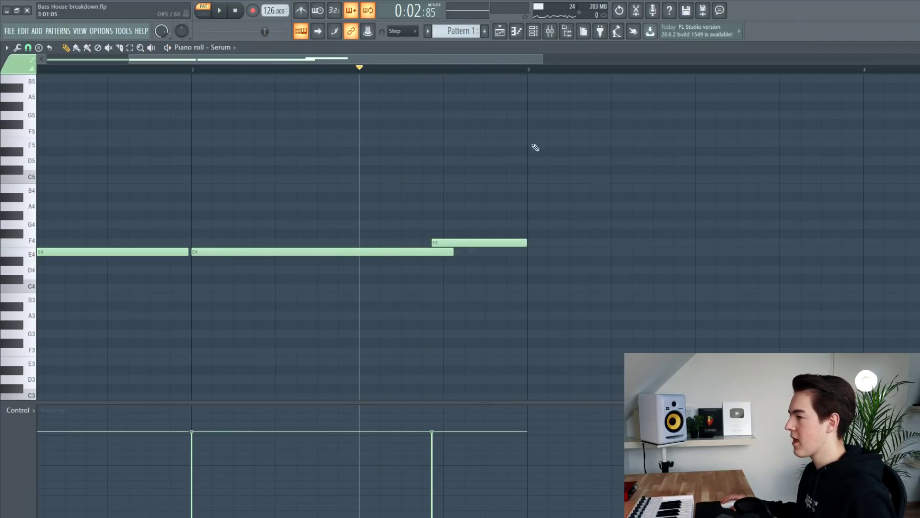
- Check the portamento time in the first Serum channel's plugin and close the plugin
click(533, 31)
click(312, 106)
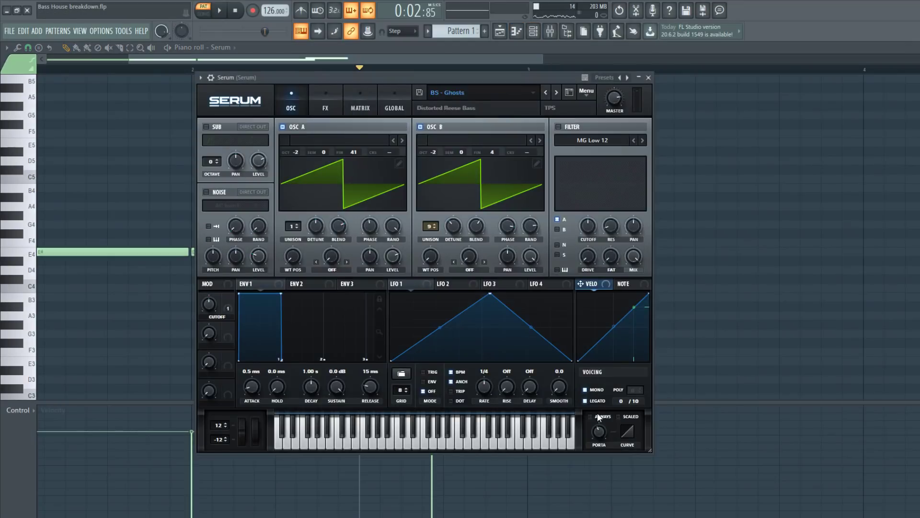
drag(599, 439, 604, 426)
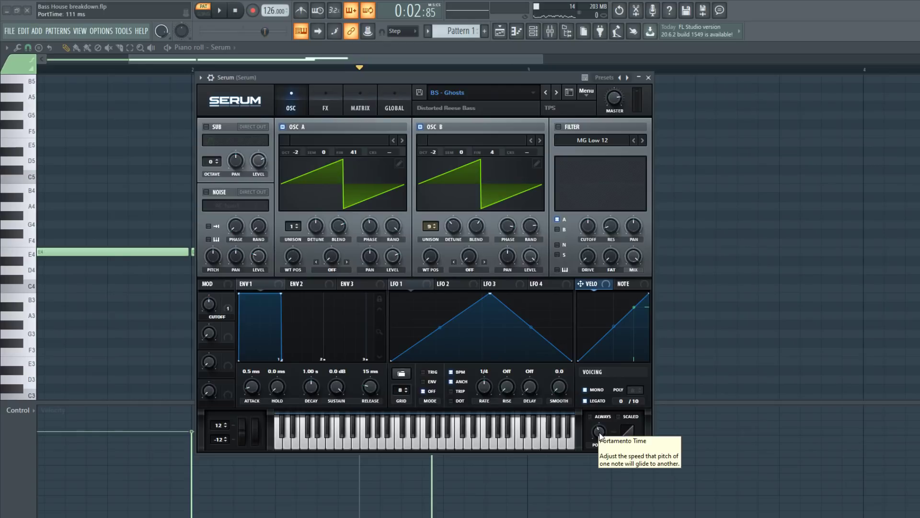
click(648, 78)
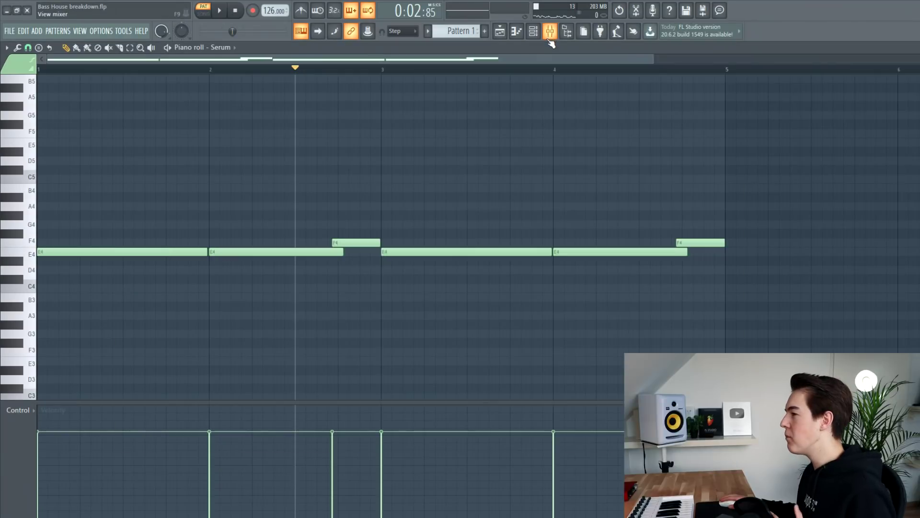
- Add Fruity parametric EQ 2 to the Serum mixer track's first slot, with a low cut and a low pass at about 19657 Hz
key(F9)
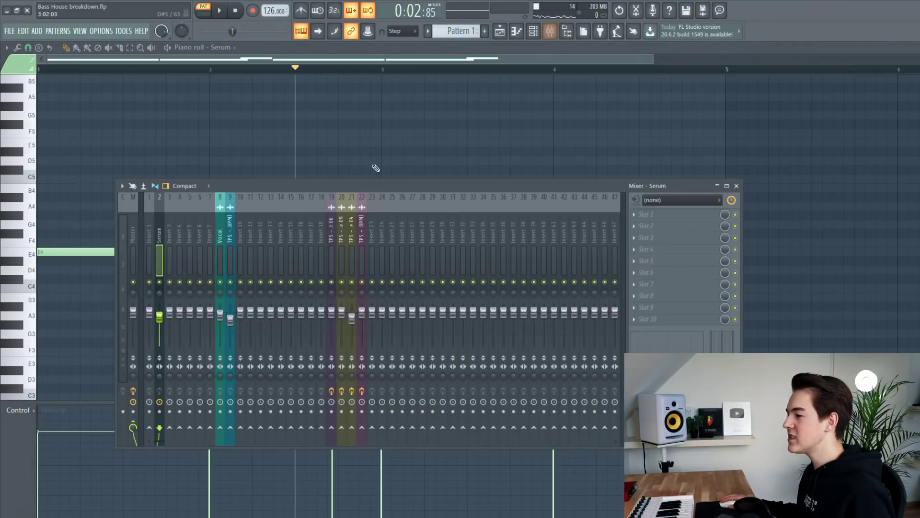
click(679, 220)
click(525, 82)
click(348, 173)
click(374, 226)
mouse_move(113, 256)
mouse_down()
mouse_move(146, 255)
mouse_move(99, 255)
mouse_up()
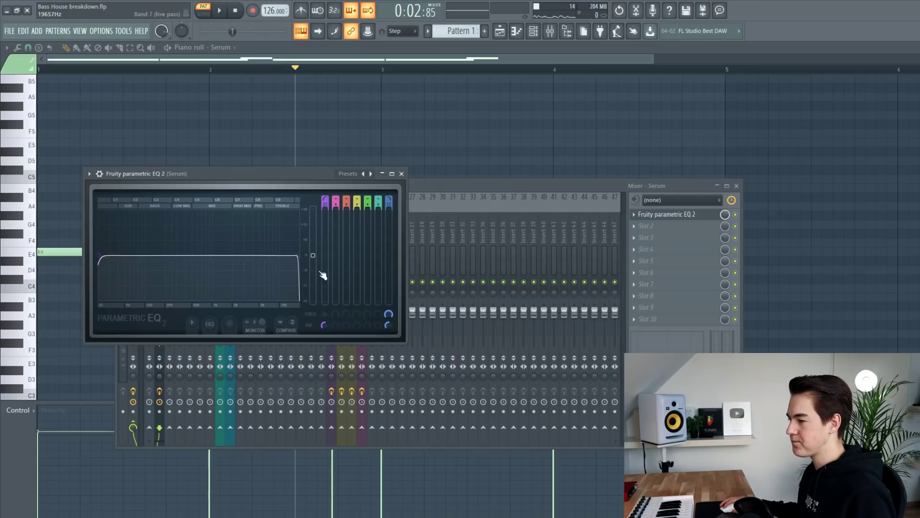
click(401, 174)
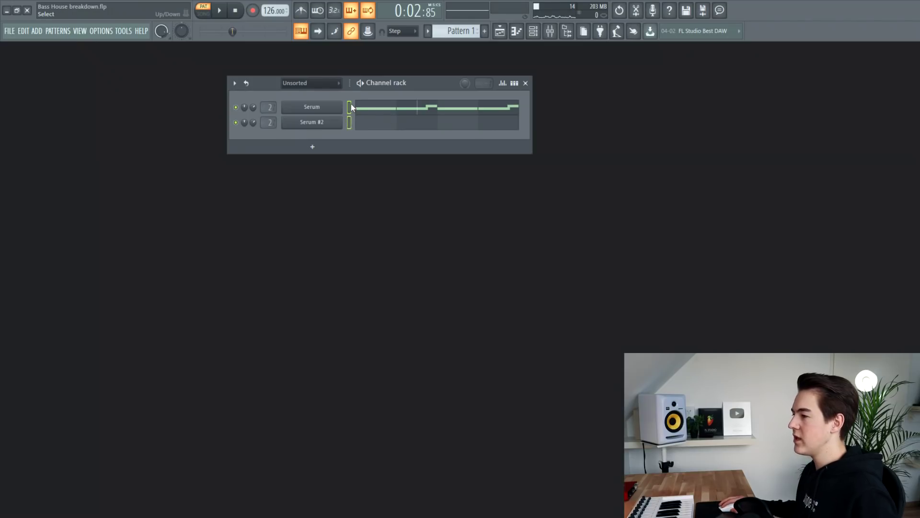
- Create a new pattern holding the copied bass notes on the Serum #2 channel, and open that channel's plugin
click(58, 31)
click(67, 48)
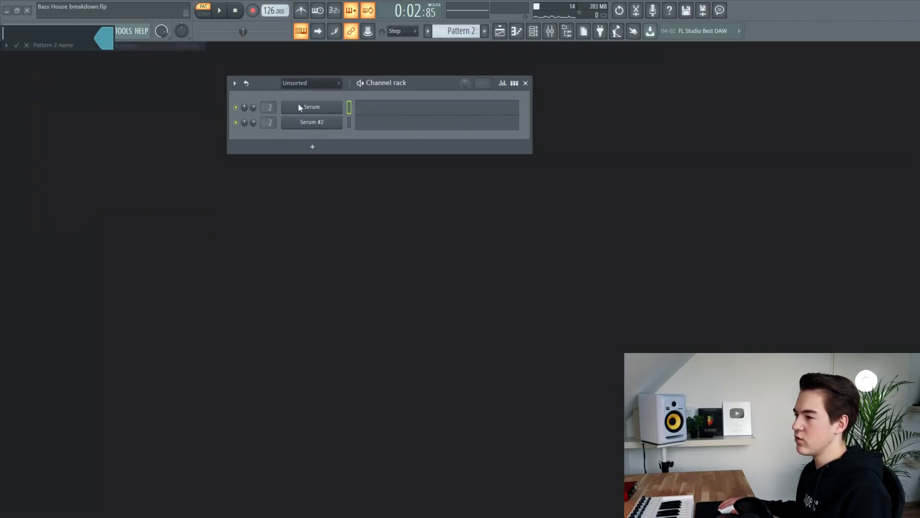
click(325, 122)
click(355, 98)
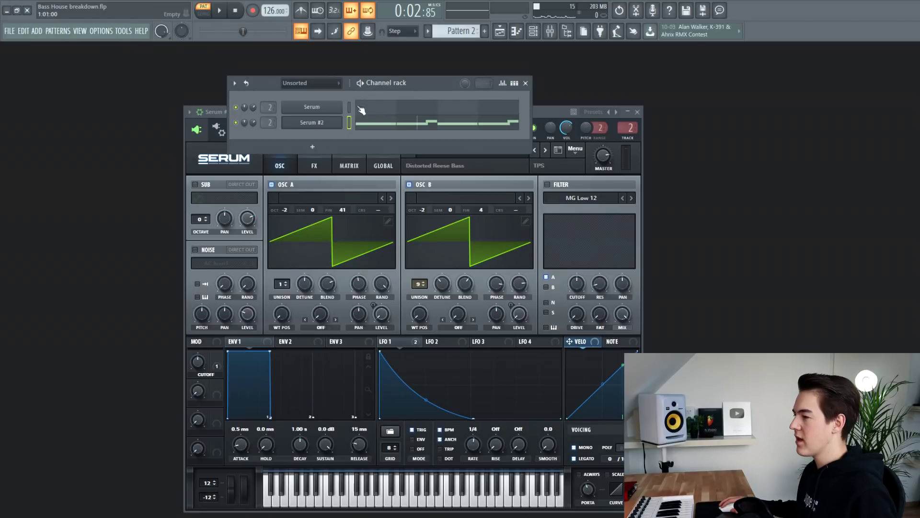
- Delete every Serum #2 note in Pattern 2 except the first E4 and lengthen it to four bars
click(369, 123)
key(space)
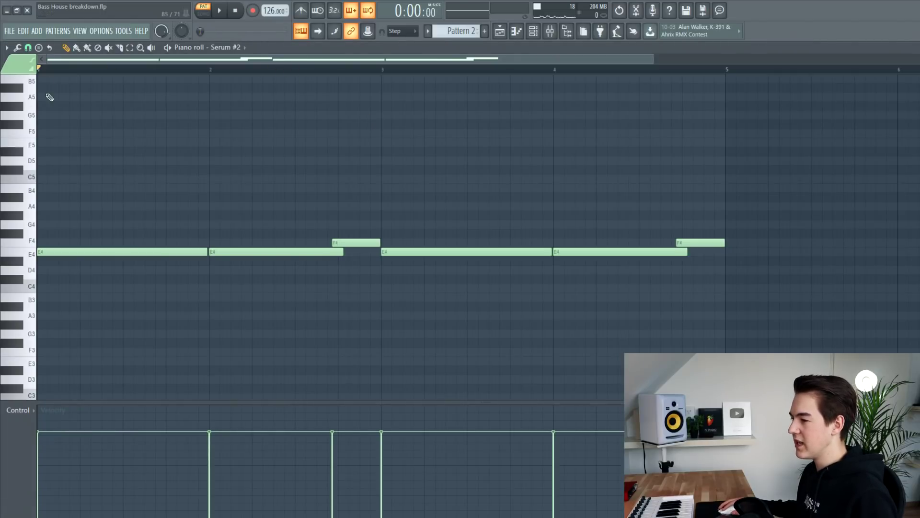
mouse_move(275, 244)
mouse_down()
mouse_move(353, 263)
mouse_move(690, 263)
mouse_move(645, 243)
mouse_up()
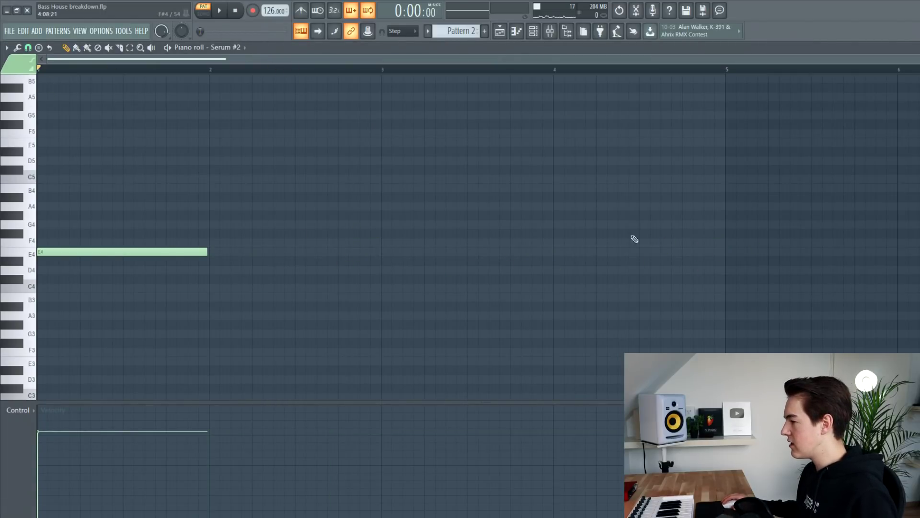
drag(213, 252, 720, 268)
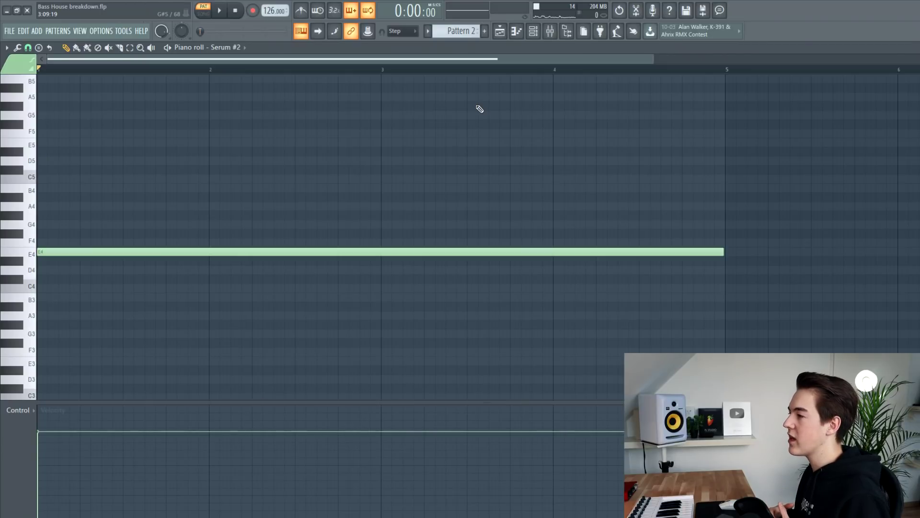
key(F7)
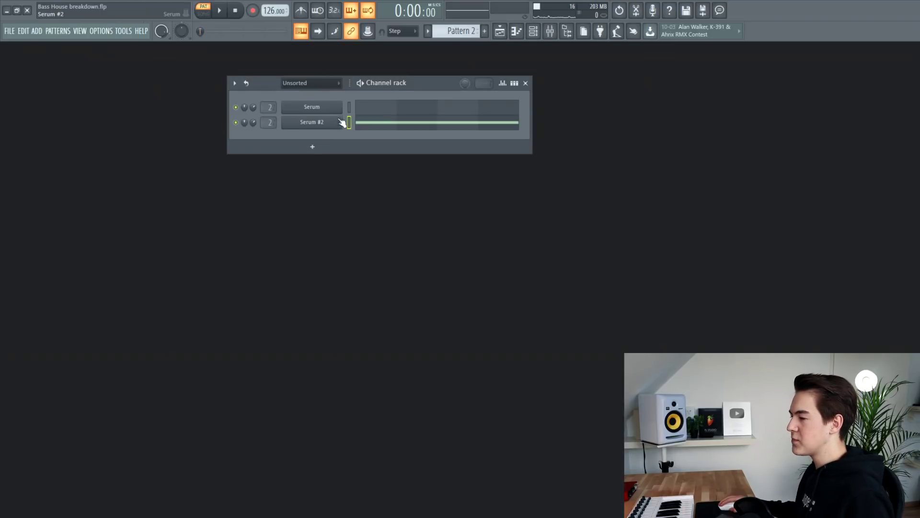
- Place Pattern 2 in the playlist on Track 4, starting at bar 1
click(499, 32)
click(88, 137)
drag(88, 174, 78, 165)
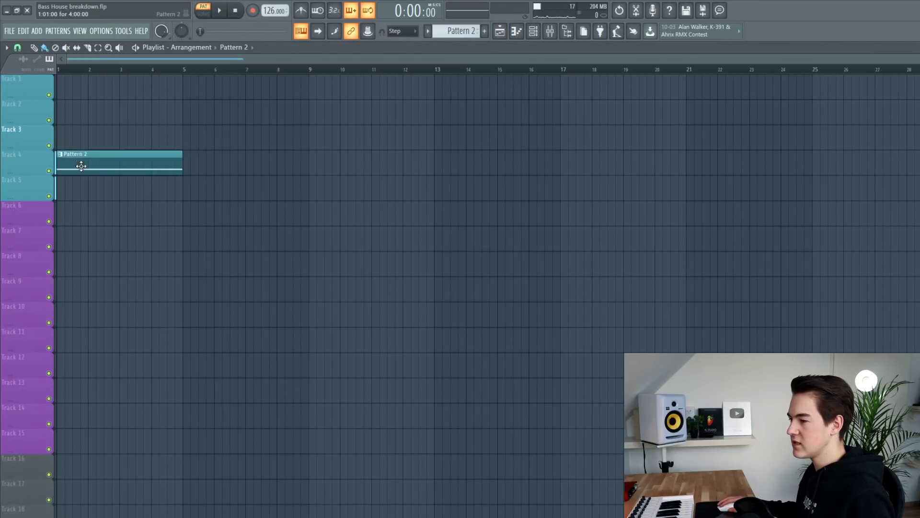
drag(916, 59, 531, 59)
- Create an automation clip for the Band 1 frequency of the Serum mixer track's Fruity parametric EQ 2
key(F9)
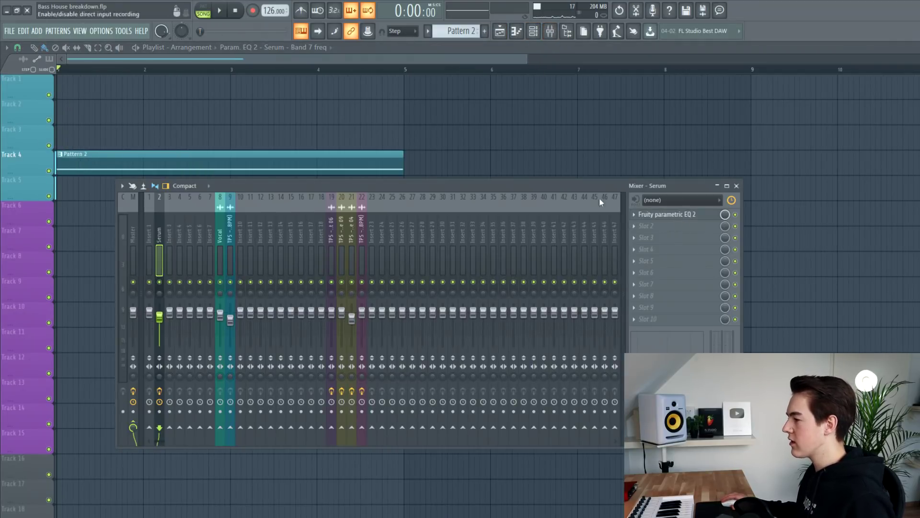
drag(483, 188, 533, 188)
click(721, 213)
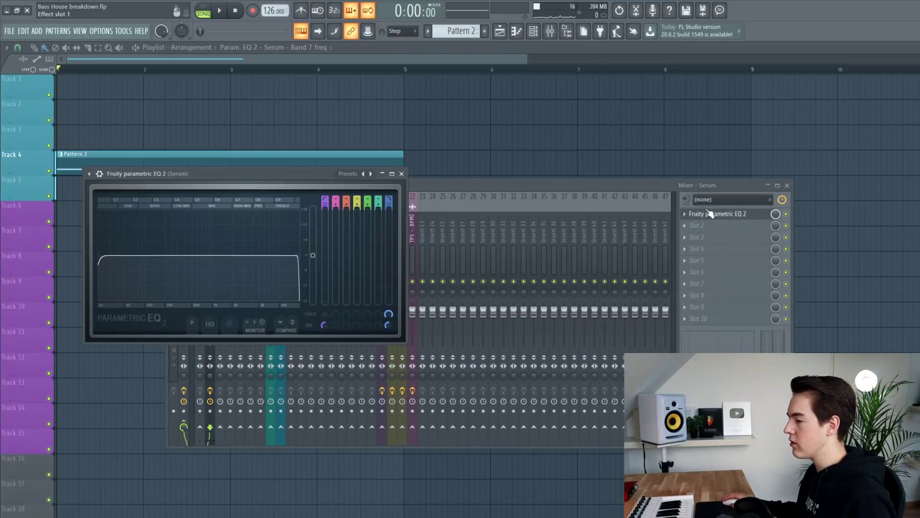
mouse_move(326, 314)
mouse_down()
mouse_move(325, 288)
mouse_move(327, 318)
mouse_up()
right_click(327, 314)
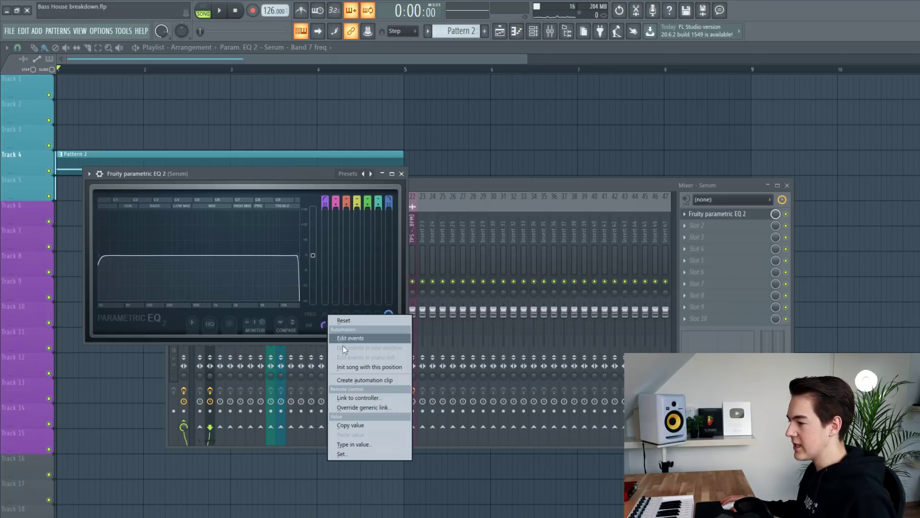
click(354, 380)
- Raise the starting point of the Band 1 frequency automation so the curve falls to its minimum by bar 5, listening during playback
key(space)
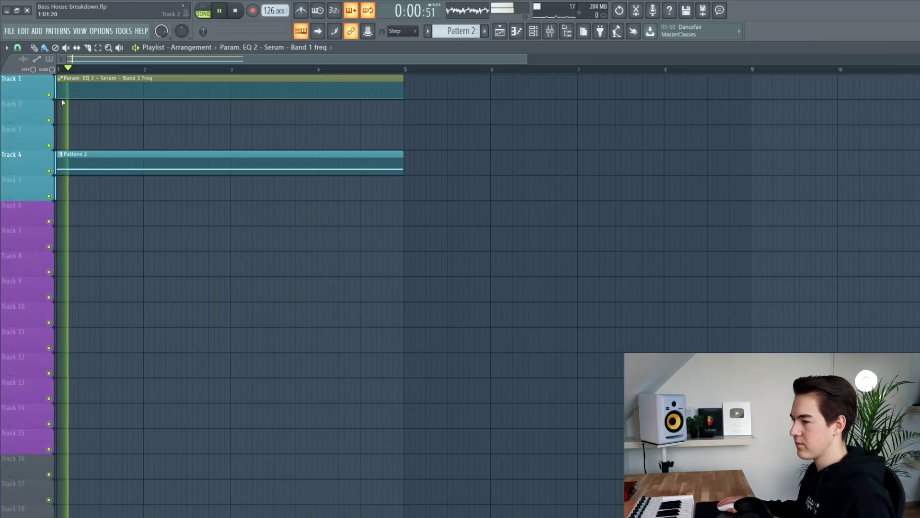
mouse_move(60, 99)
mouse_down()
mouse_move(59, 83)
mouse_move(60, 91)
mouse_up()
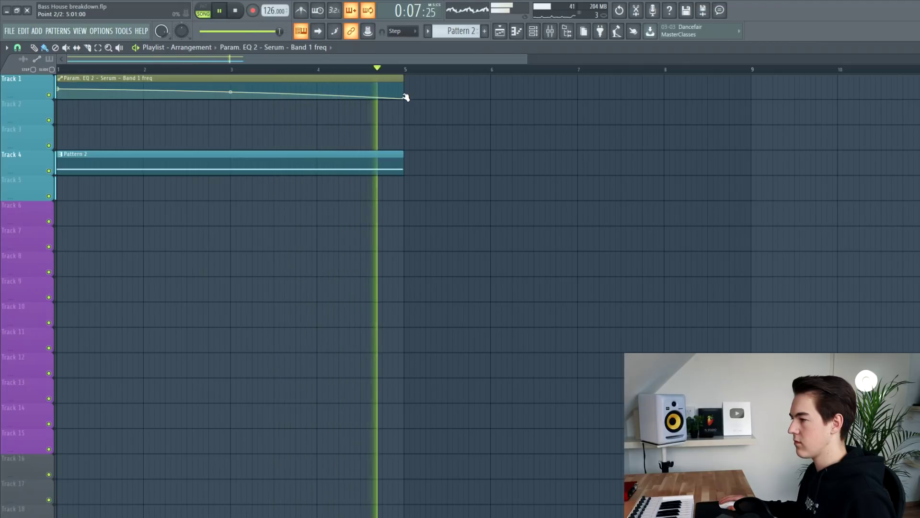
scroll(406, 97, down, 2)
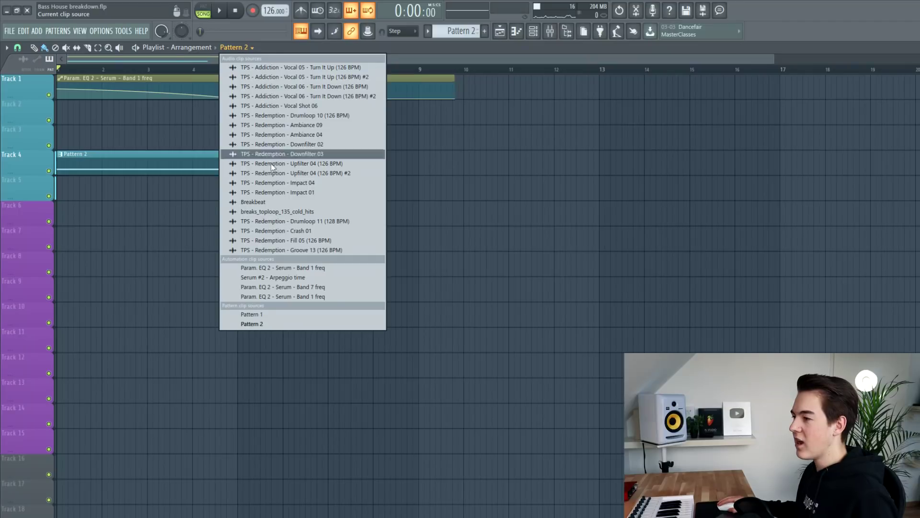
- Place three Pattern 1 clips back to back on Track 4 at bars 5, 9 and 13
click(271, 314)
drag(268, 208, 263, 154)
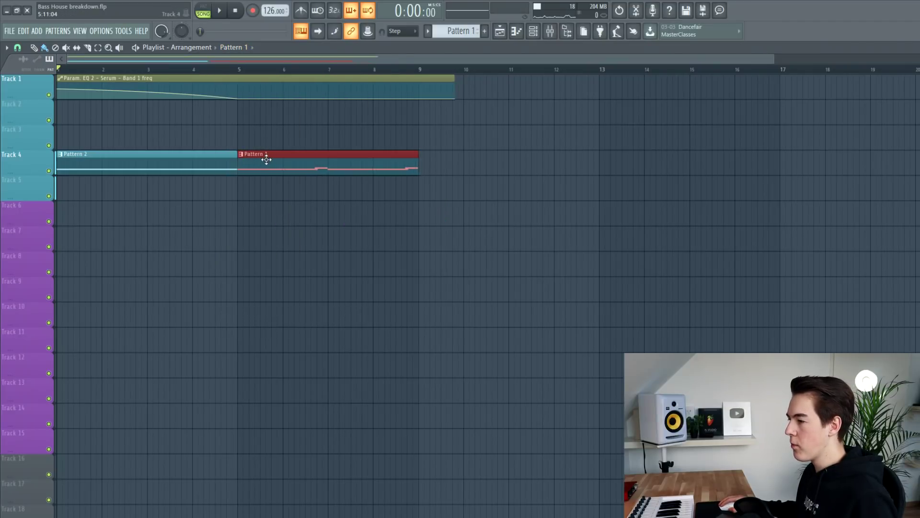
drag(277, 186, 404, 158)
key(space)
drag(350, 203, 525, 139)
scroll(427, 192, down, 3)
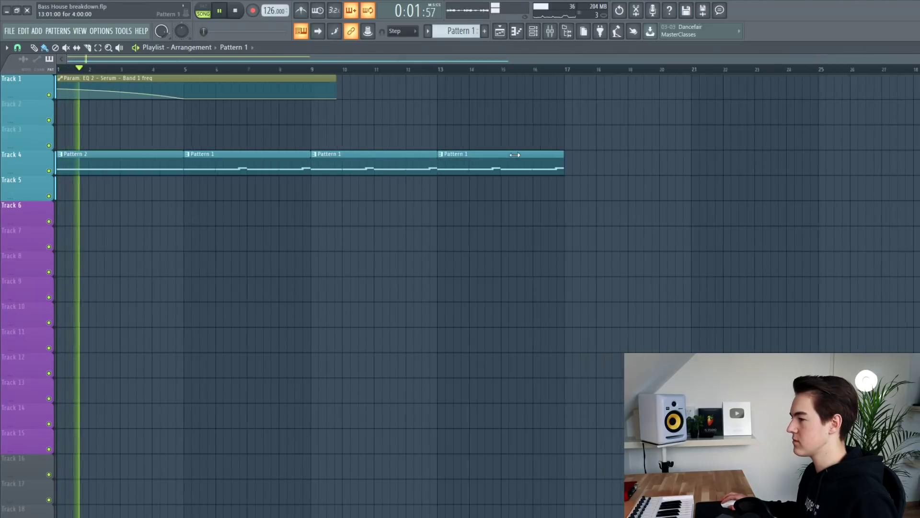
- Listen to the transition into Pattern 1 at bar 5 and to the end of the last clip around bar 16
scroll(426, 192, up, 1)
click(185, 68)
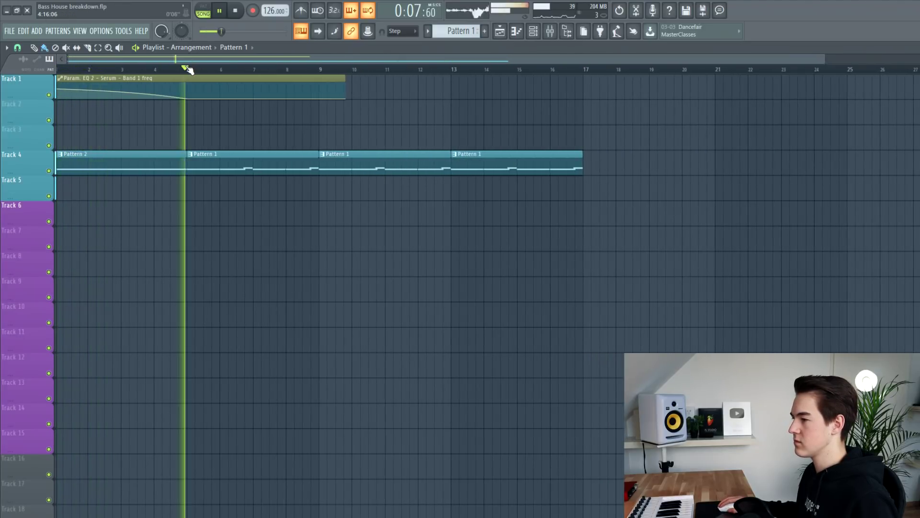
drag(318, 67, 559, 74)
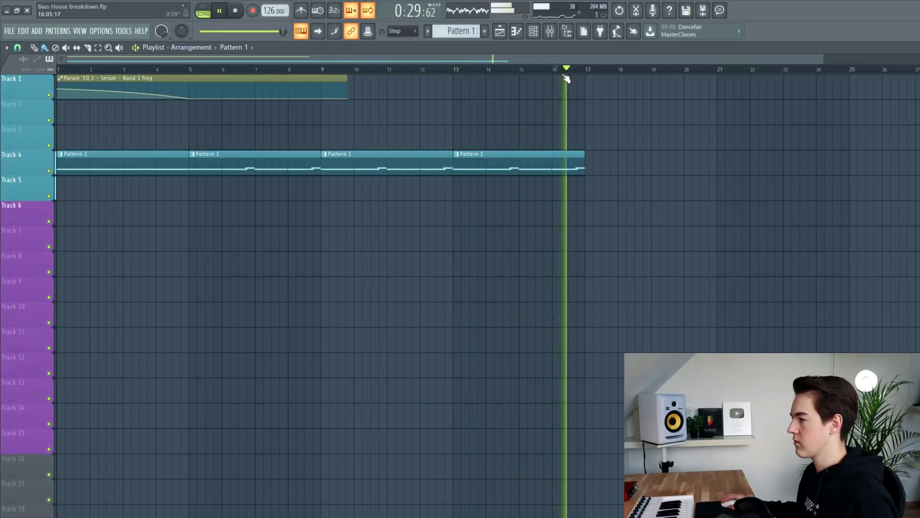
key(space)
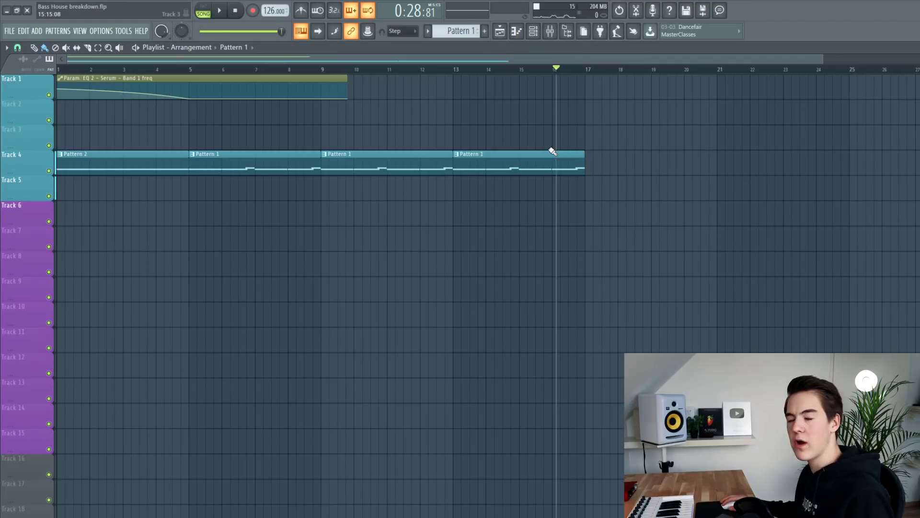
drag(578, 69, 575, 69)
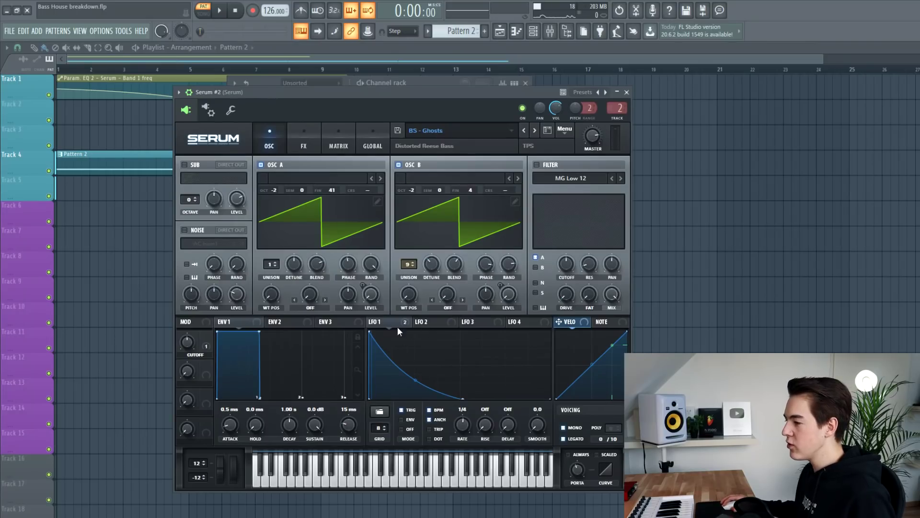
- Inspect LFO 1 in Serum #2 and try out the channel's arpeggiator time control during playback
click(397, 325)
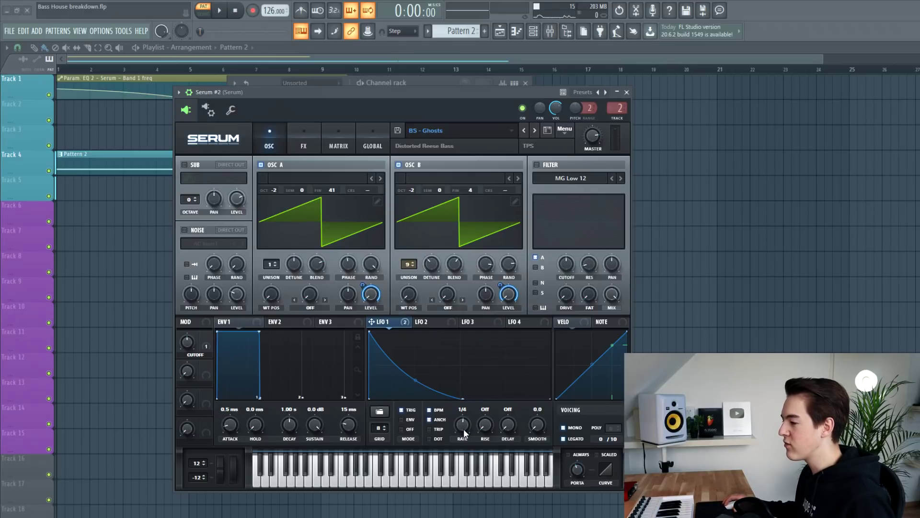
drag(416, 381, 417, 379)
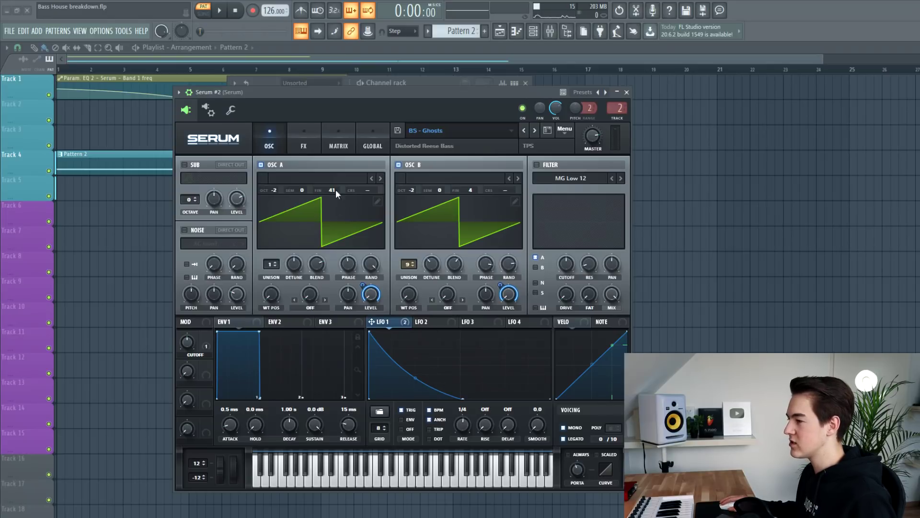
click(238, 110)
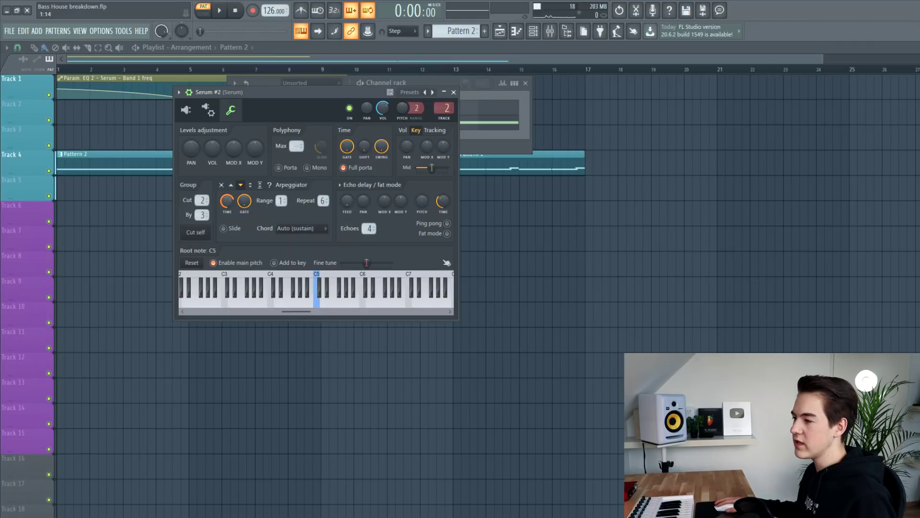
key(space)
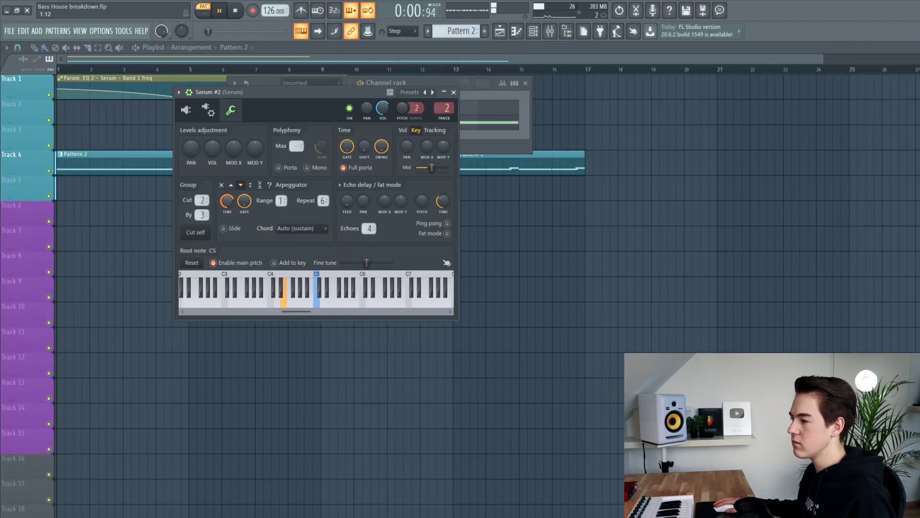
mouse_move(229, 204)
mouse_down()
mouse_move(228, 191)
mouse_move(231, 203)
mouse_up()
key(space)
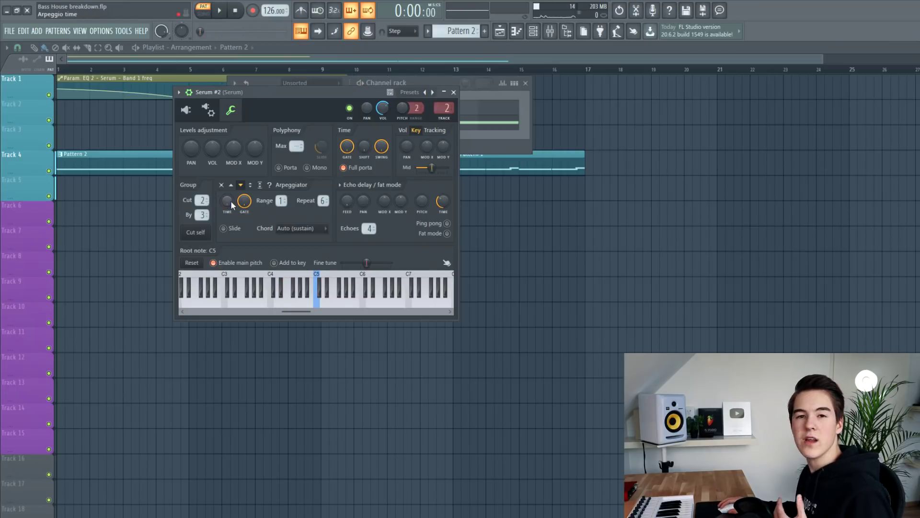
- Create an automation clip for Serum #2's arpeggio time, rising from bar 1 to bar 5 and dropping straight back to minimum
right_click(230, 201)
right_click(224, 201)
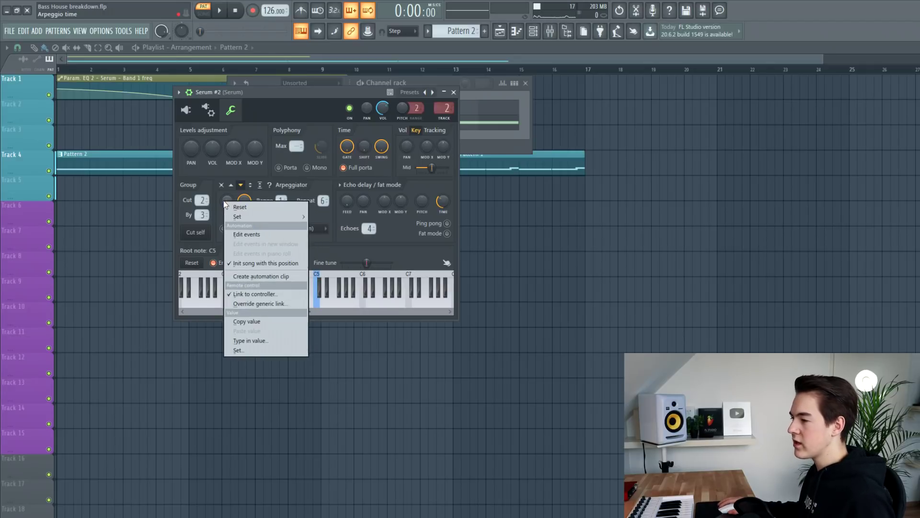
click(256, 277)
drag(189, 119, 190, 109)
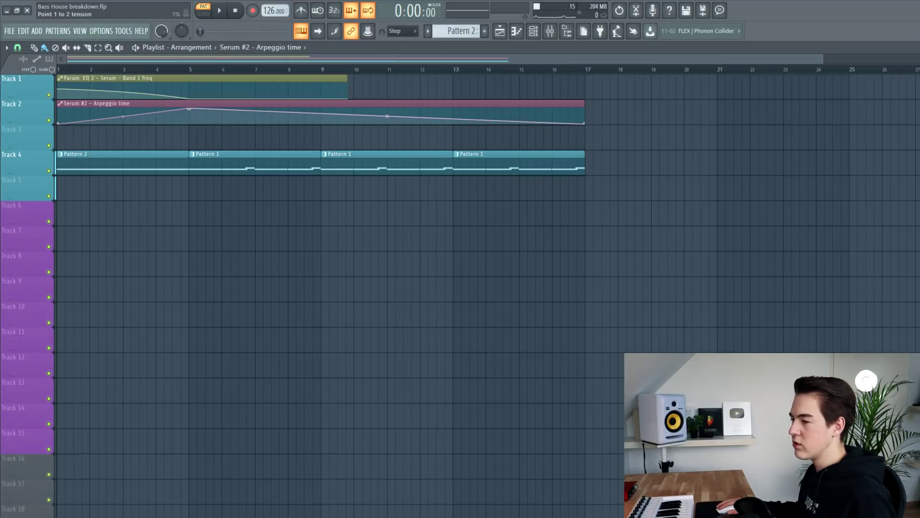
drag(190, 120, 183, 125)
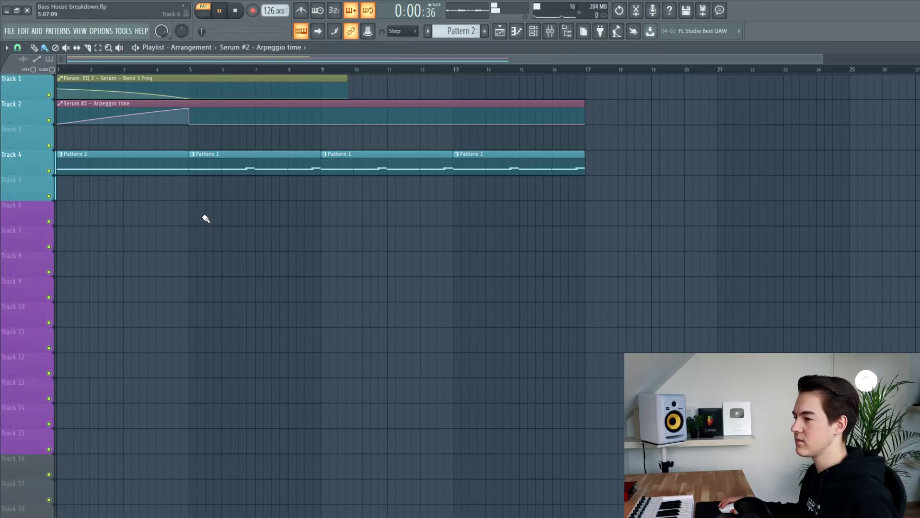
- Play the arrangement in song mode from bar 1 to hear the EQ frequency and arpeggio time automations together
key(l)
key(space)
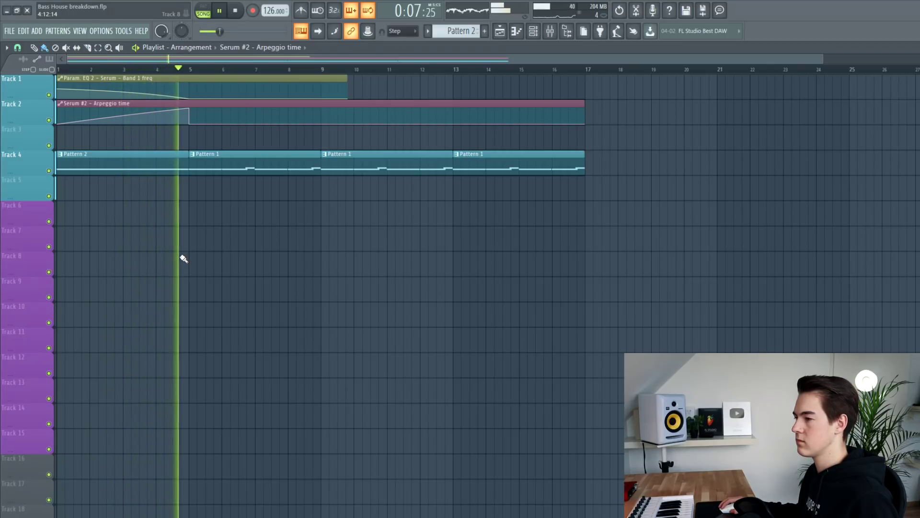
key(space)
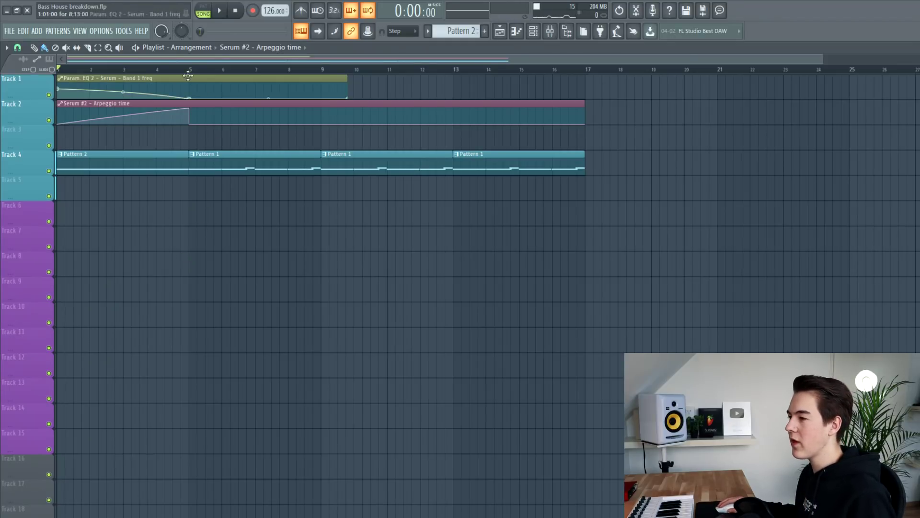
drag(579, 103, 187, 130)
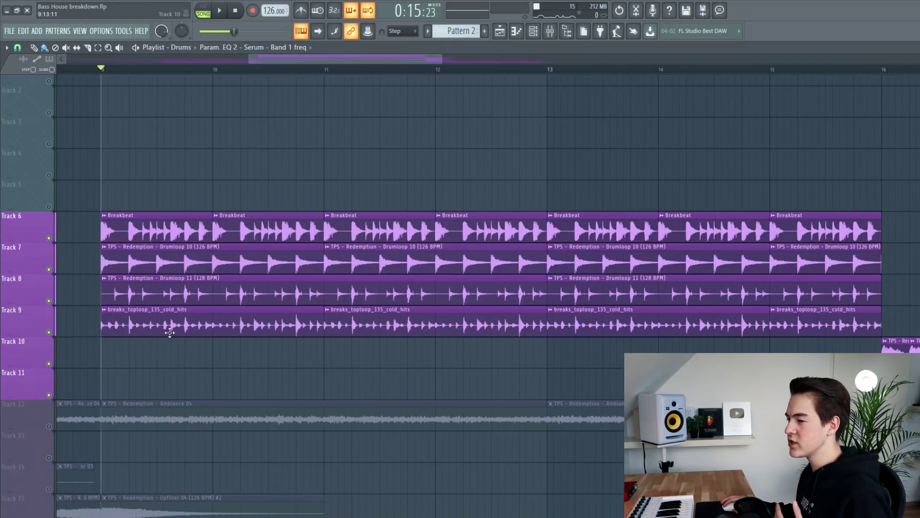
- In the Drums arrangement, solo and audition the Breakbeat on Track 6 and Drumloop 10 on Track 7, one after the other
right_click(50, 238)
key(space)
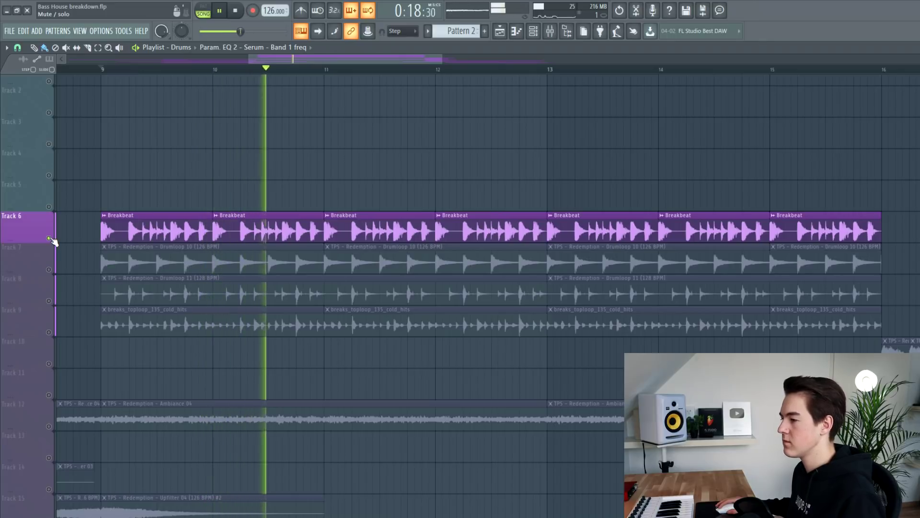
key(space)
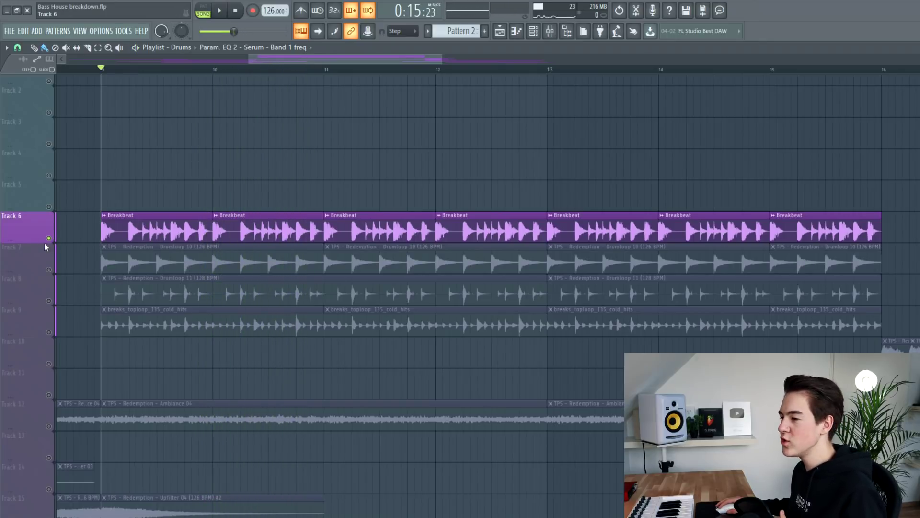
right_click(49, 270)
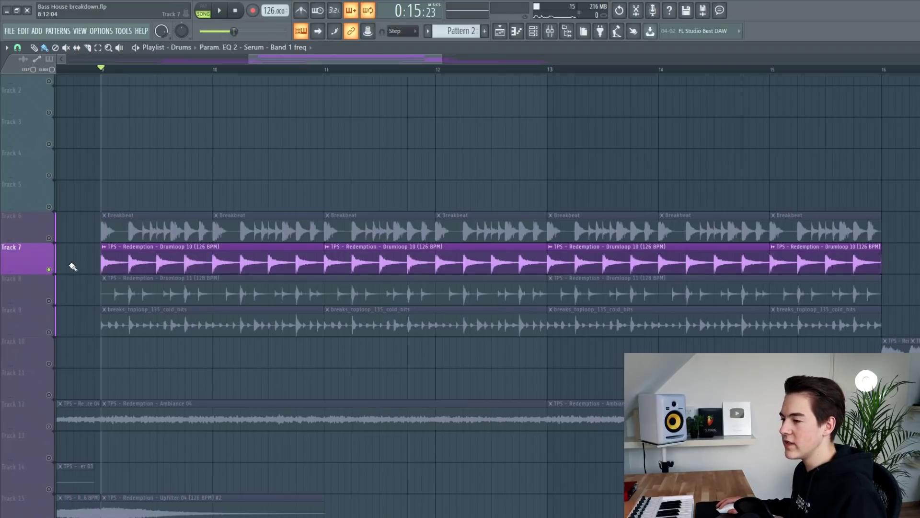
key(space)
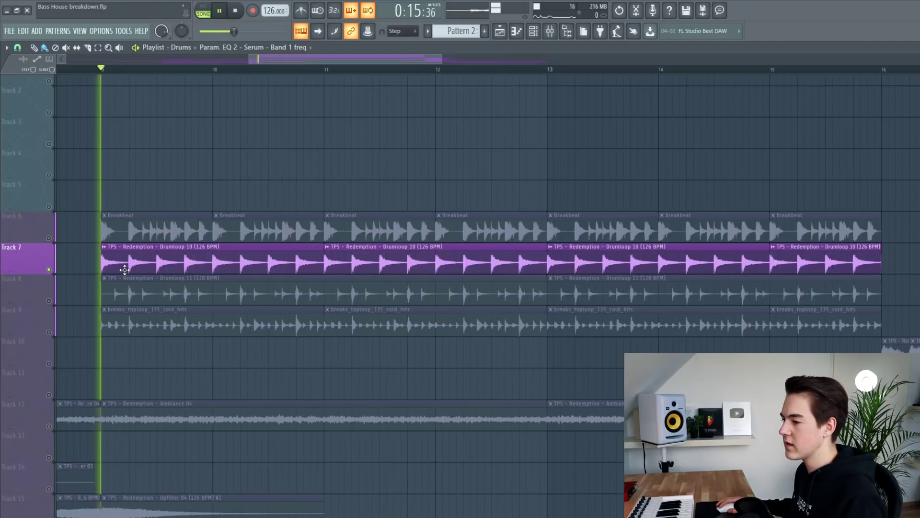
key(space)
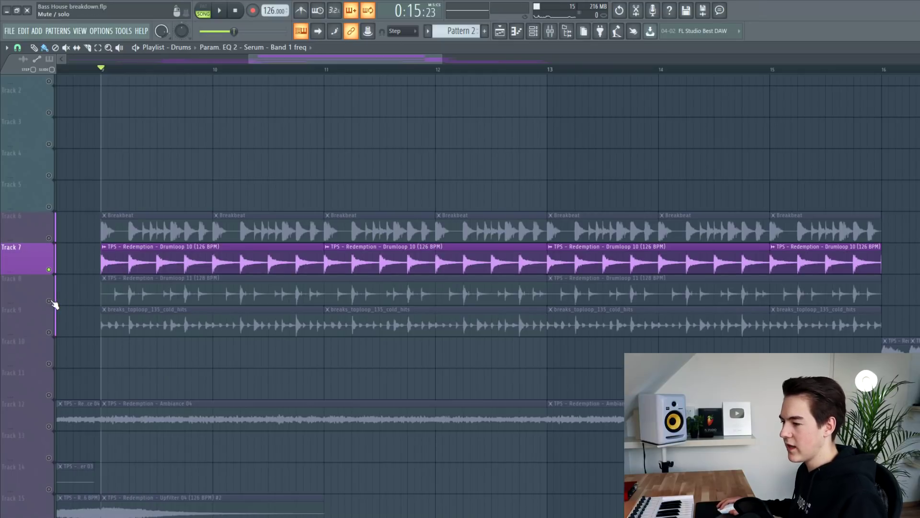
- Solo and audition Drumloop 11 on Track 8 and breaks_toploop_135_cold_hits on Track 9 in turn, checking the toploop's channel settings
right_click(49, 301)
key(space)
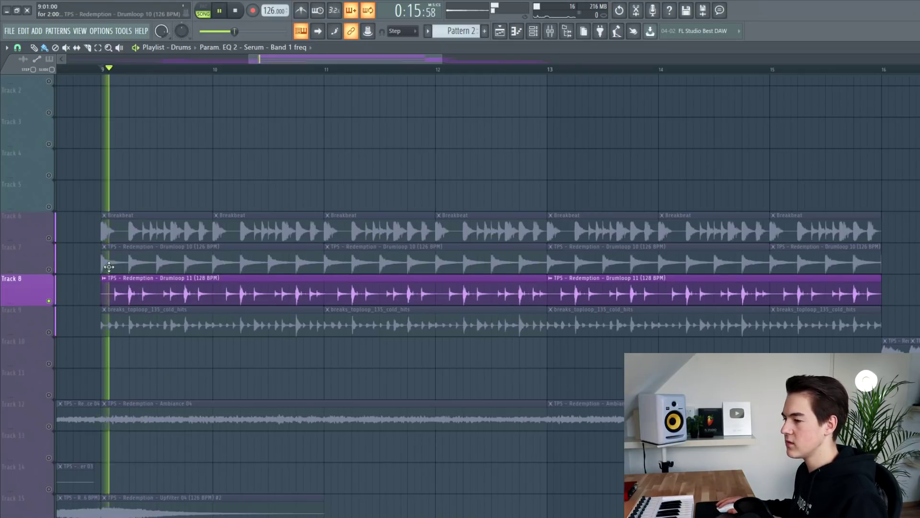
key(space)
right_click(50, 332)
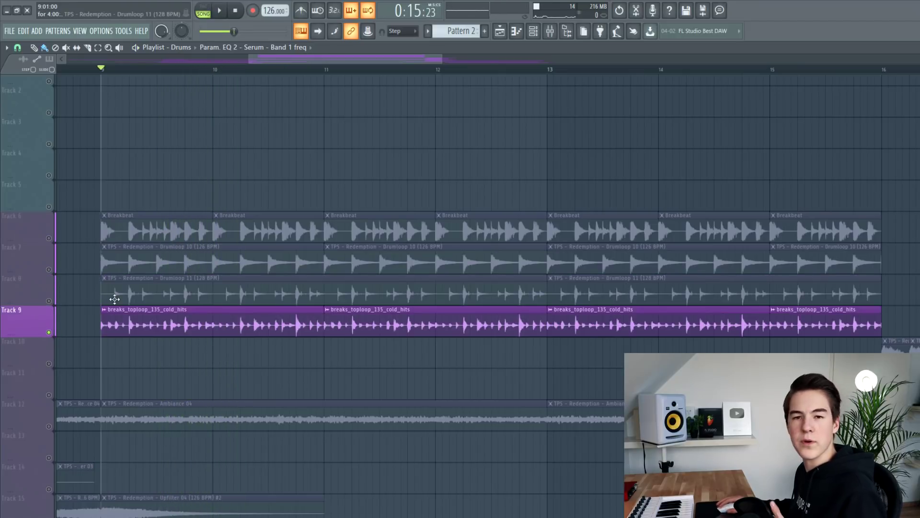
key(space)
double_click(160, 331)
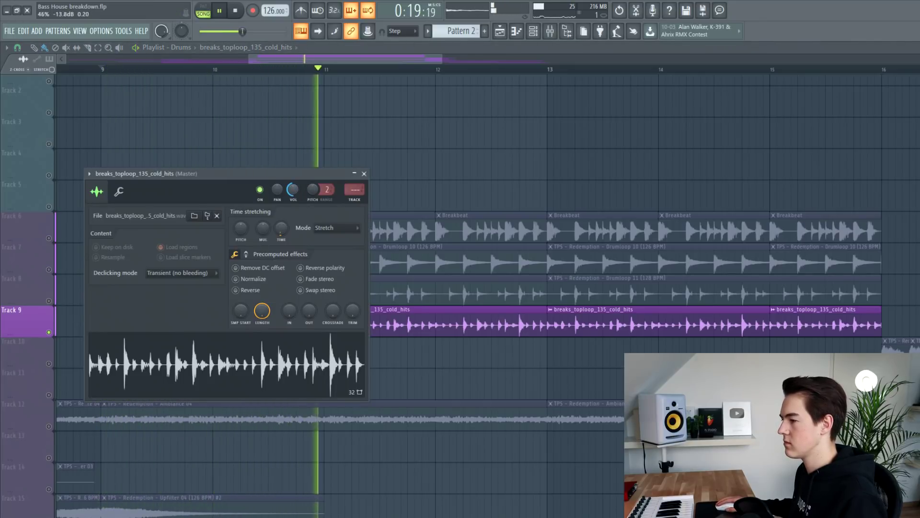
key(space)
key(Escape)
- Solo Track 13, play Ambiance 09 from bar 1 and inspect its channel volume in the sample settings
drag(56, 303, 56, 240)
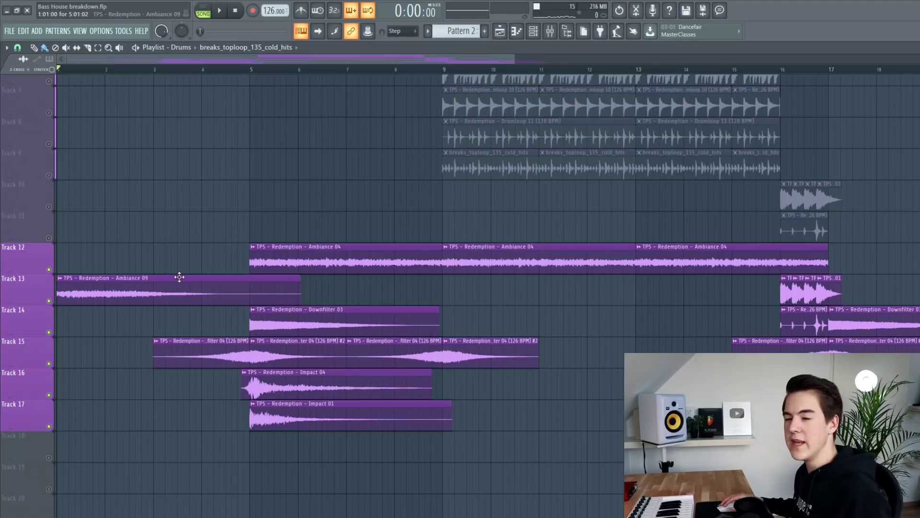
ctrl+click(51, 302)
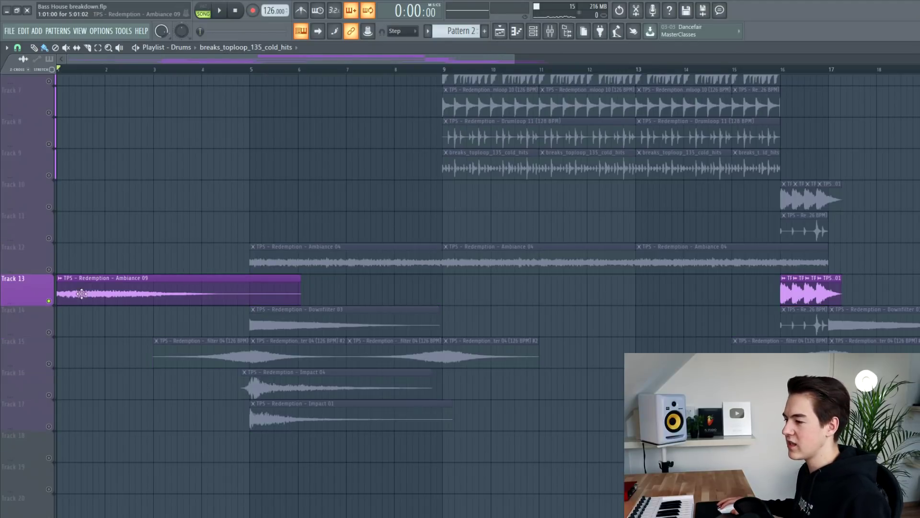
key(space)
scroll(155, 273, up, 3)
double_click(144, 350)
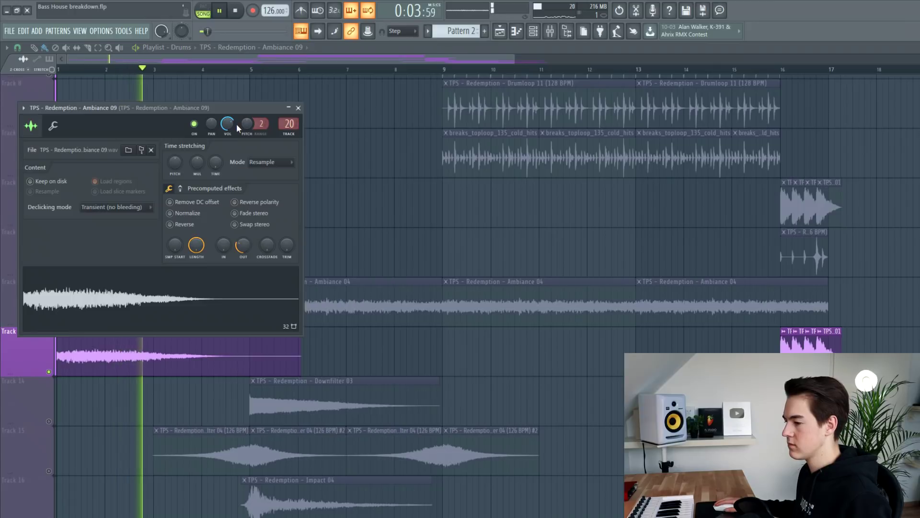
key(space)
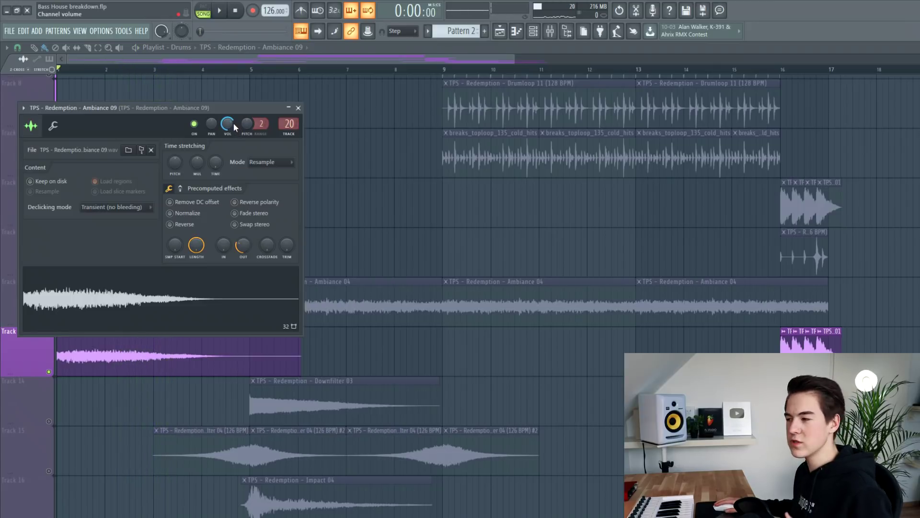
key(Escape)
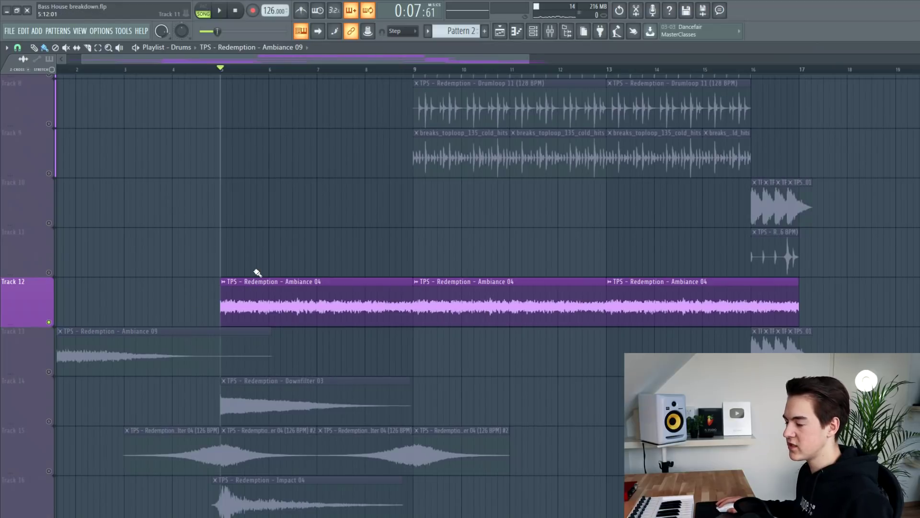
- Play the soloed Ambiance 04 on Track 12 from bar 5 and lower its channel volume slightly
key(space)
double_click(264, 290)
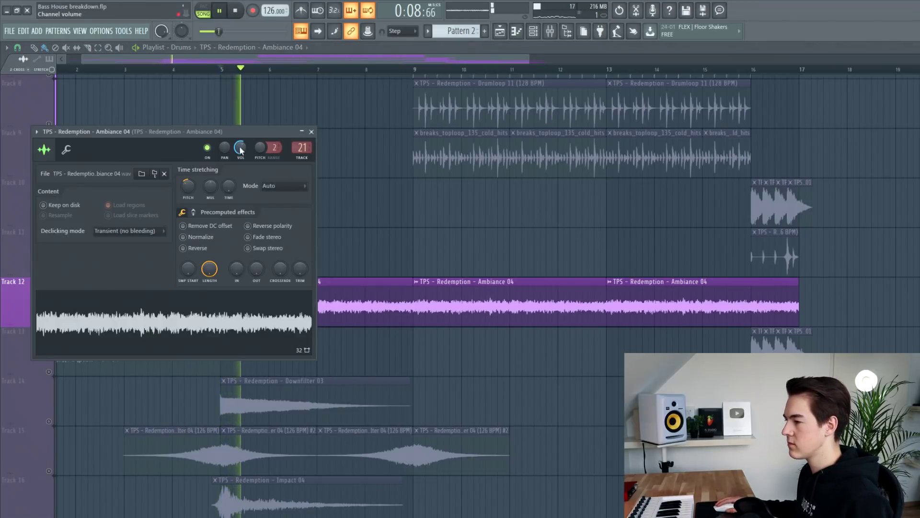
drag(242, 149, 242, 158)
click(311, 132)
key(space)
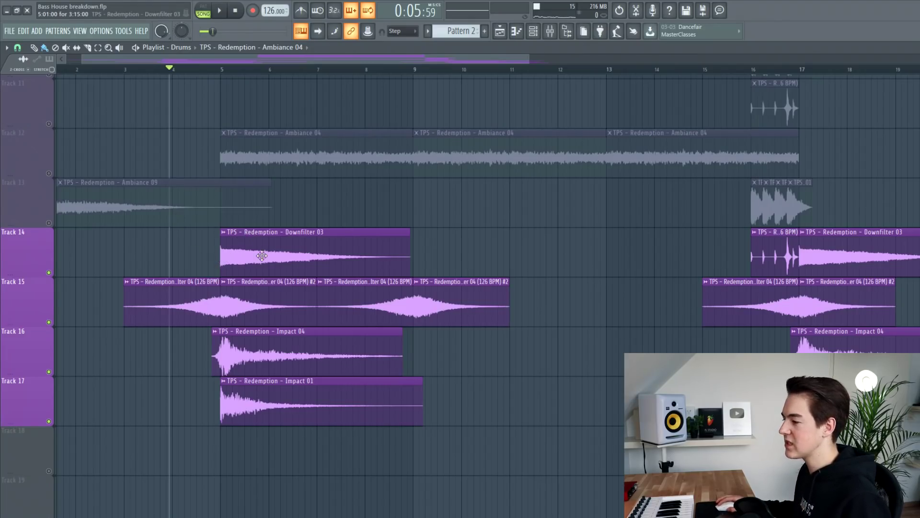
- Audition the effects on Tracks 14 to 17, and solo and play Crash 01 on Track 10 and Fill 05 on Track 11 individually
key(space)
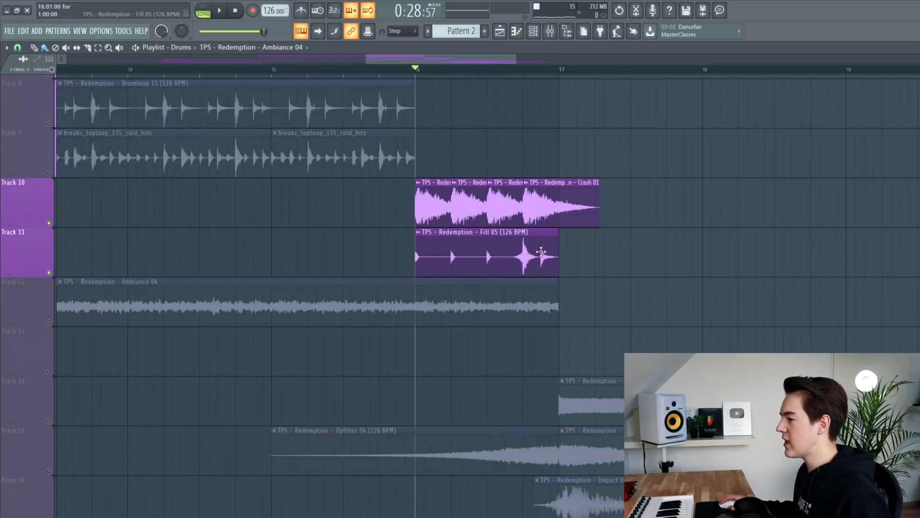
right_click(49, 223)
key(space)
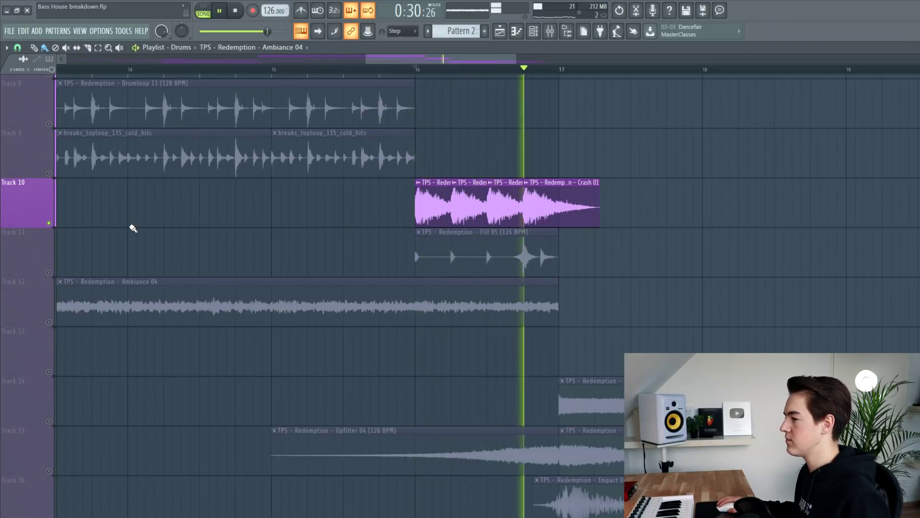
key(space)
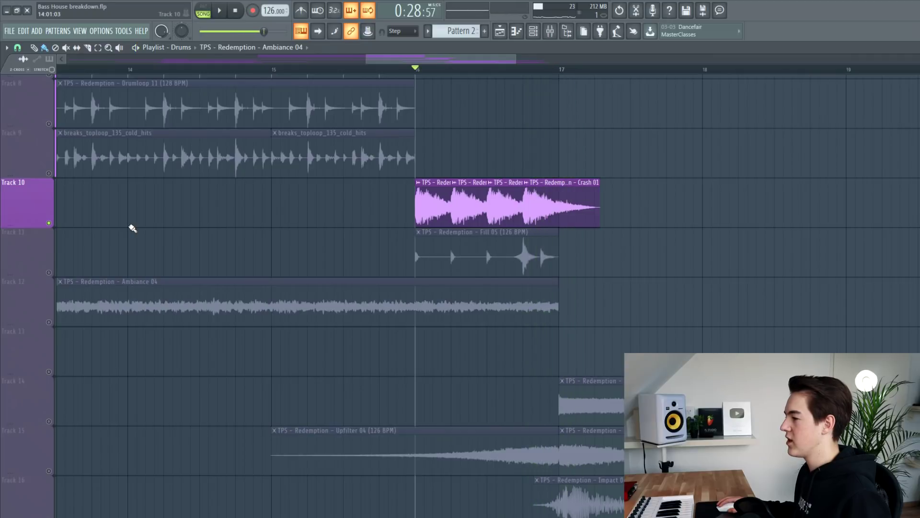
right_click(49, 273)
key(space)
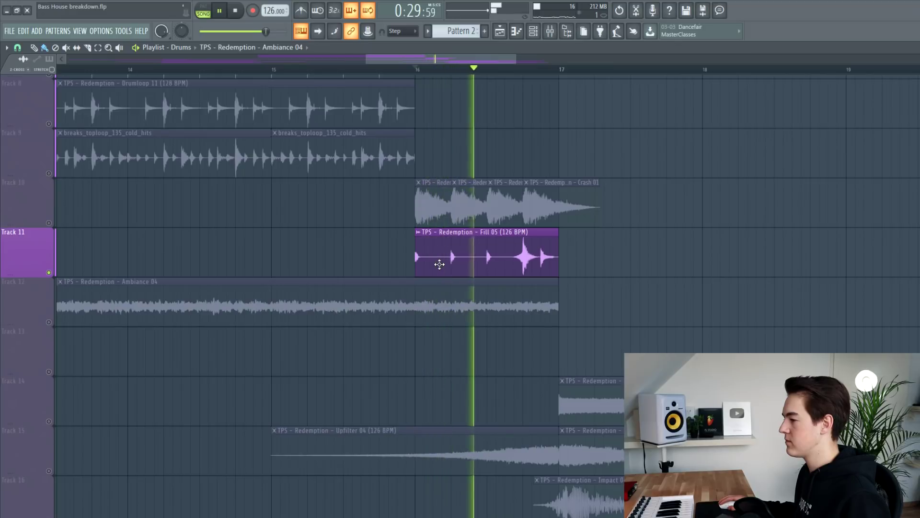
key(space)
click(49, 224)
- Audition the Turn It Up and Turn It Down vocal clips on the soloed Track 2
scroll(58, 240, down, 3)
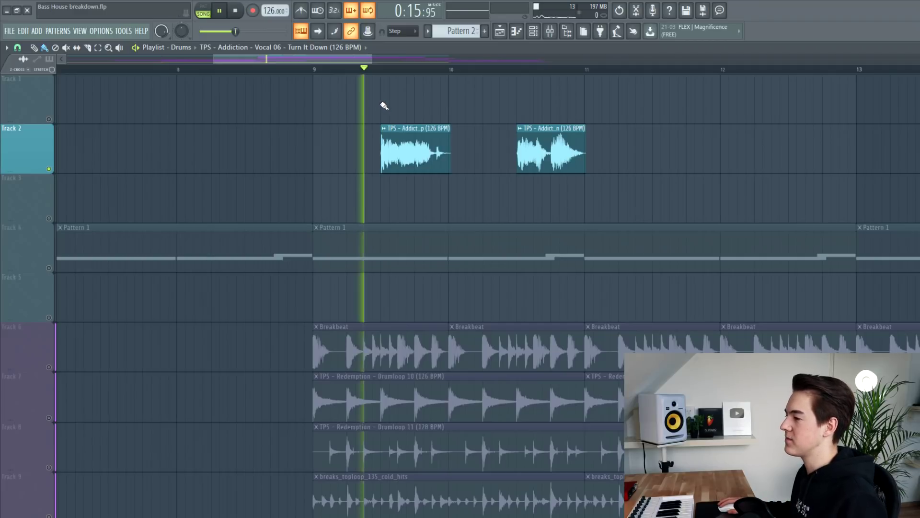
key(space)
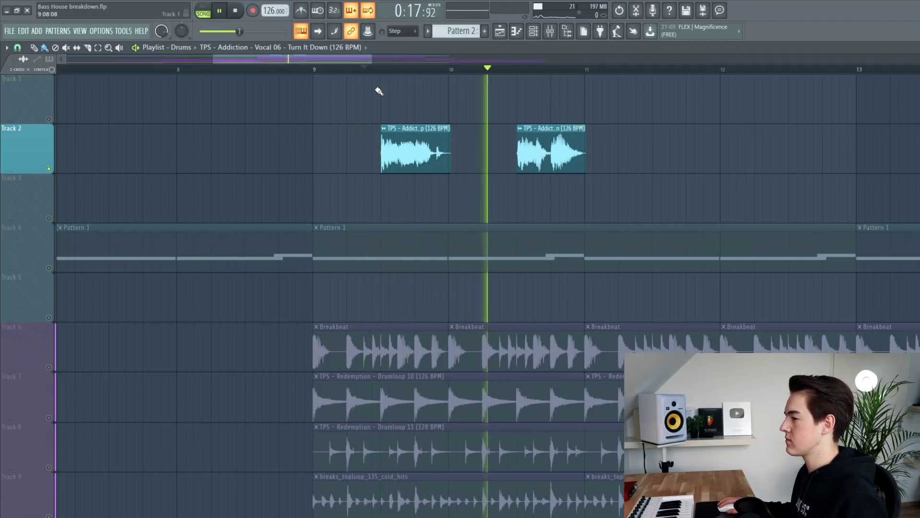
key(space)
- Add Fruity Parametric EQ 2 to the Vocal mixer track's first effect slot and pull band 1 down to -18 dB at 155 Hz
key(F9)
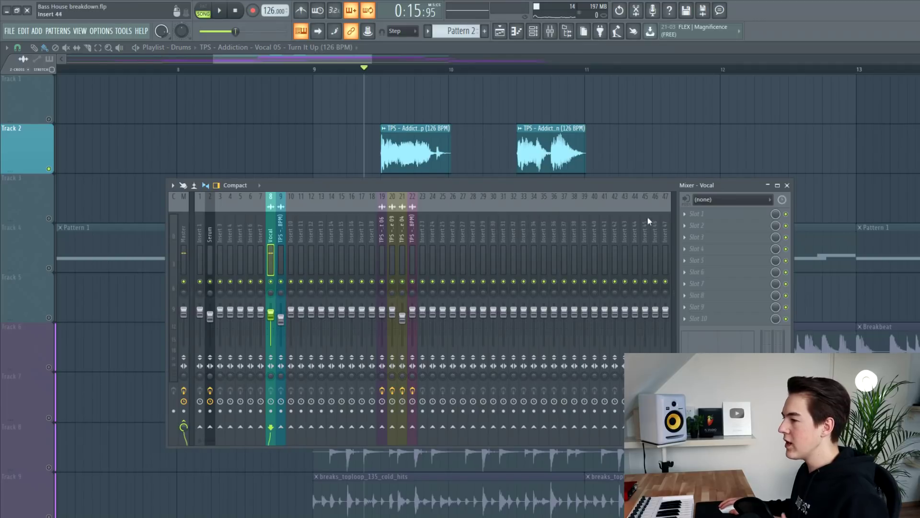
click(703, 214)
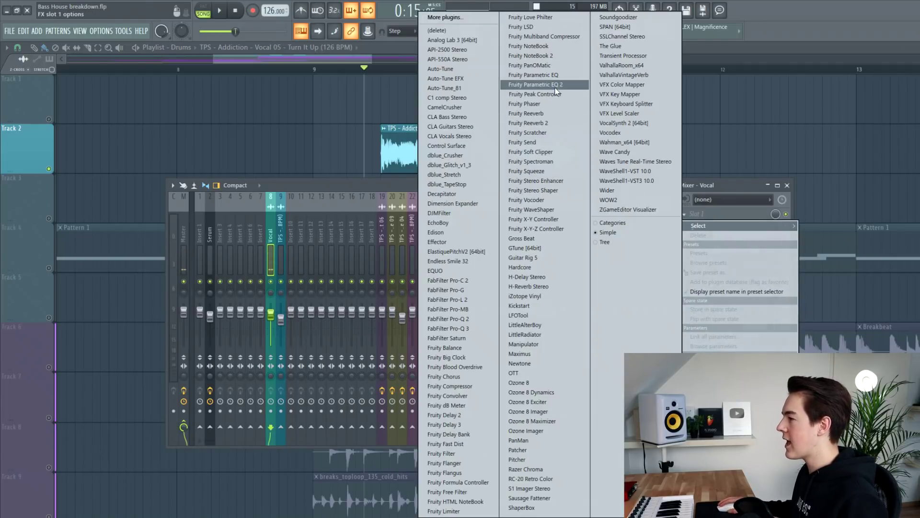
click(555, 87)
drag(78, 203, 105, 245)
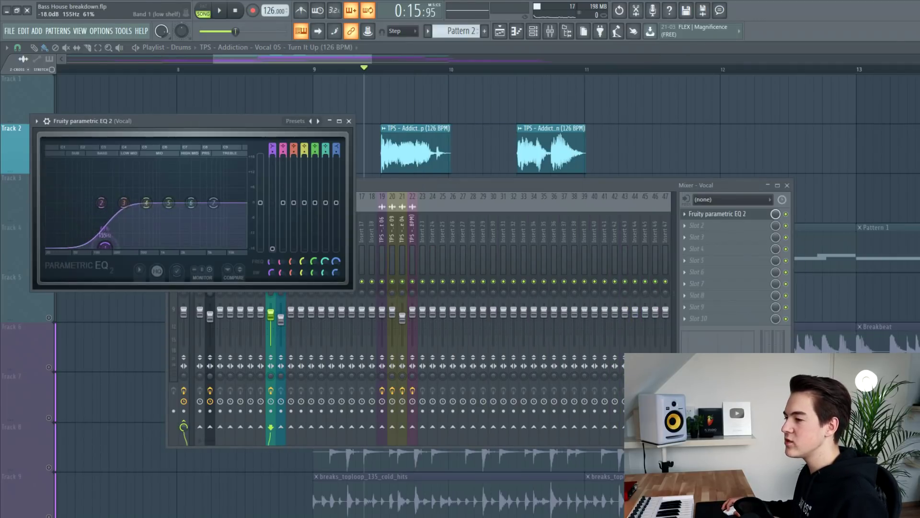
drag(144, 121, 194, 108)
- Lower EQ band 2 at about 41 Hz and pull band 7's high end down slightly while auditioning the vocal
drag(152, 191, 117, 212)
key(space)
key(space)
key(space)
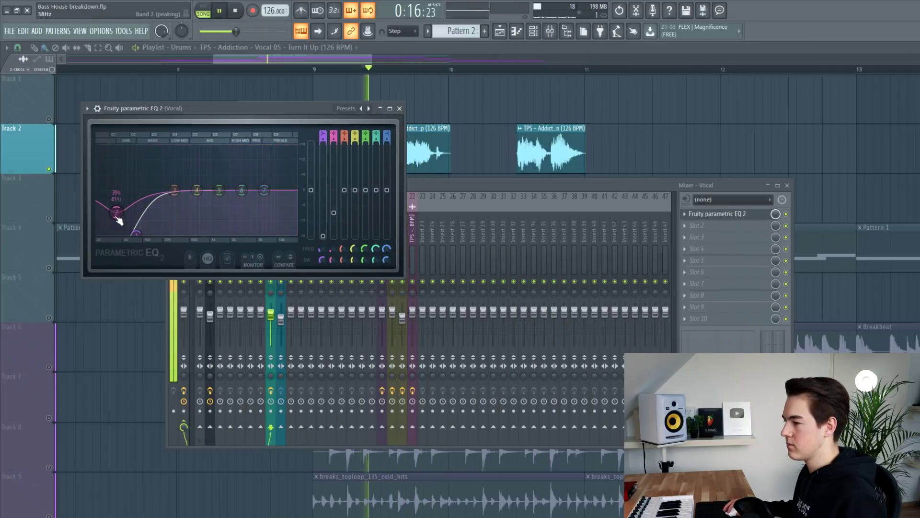
key(space)
key(space)
drag(264, 190, 270, 202)
key(space)
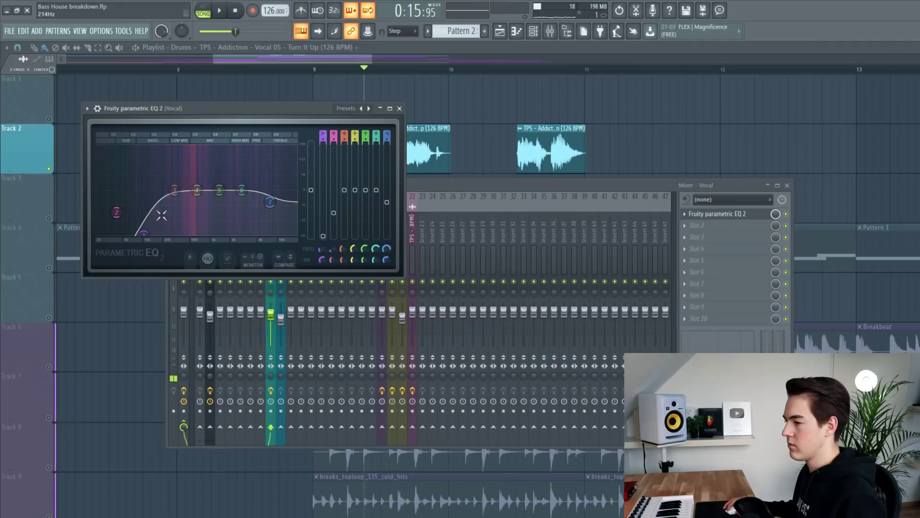
- Add Fruity Delay 2 to the Vocal track's second effect slot with ping-pong feedback and the cutoff at 69%
click(721, 226)
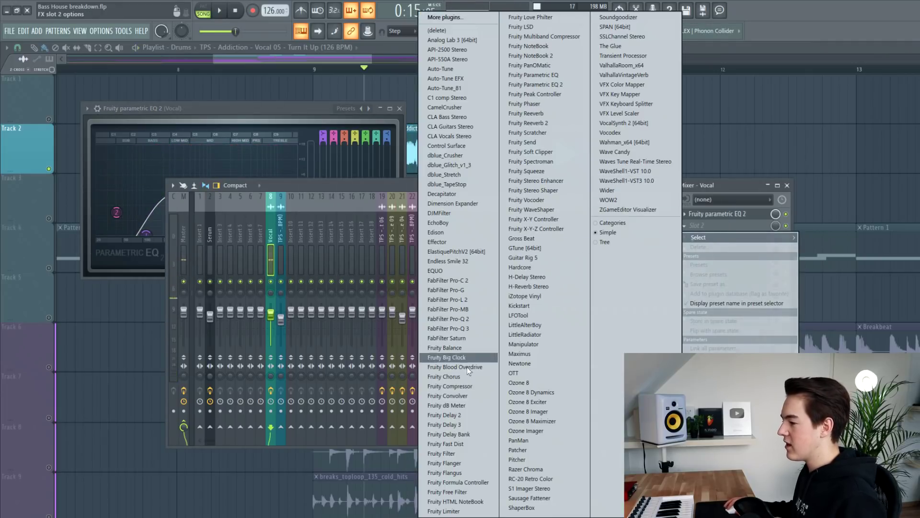
click(445, 415)
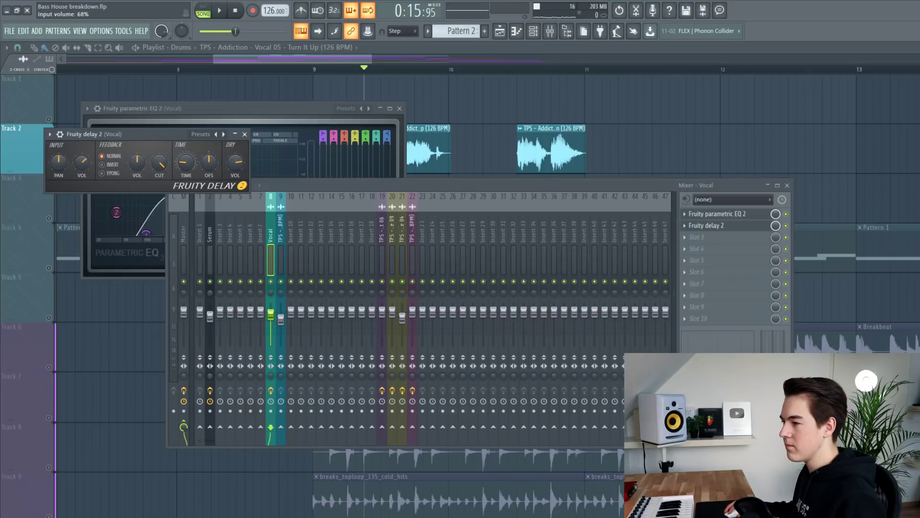
drag(137, 162, 159, 169)
click(102, 173)
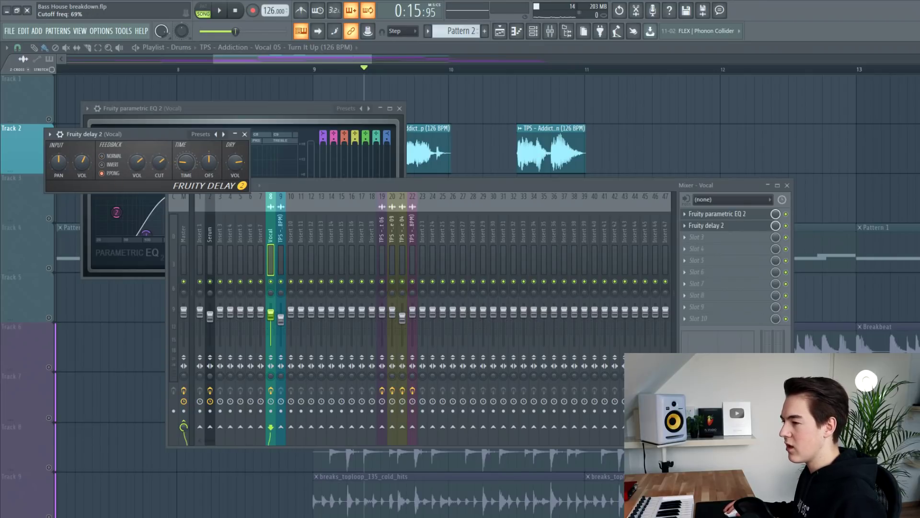
- Set the vocal delay's time to 4:00 and play the vocals to hear the echoes
key(space)
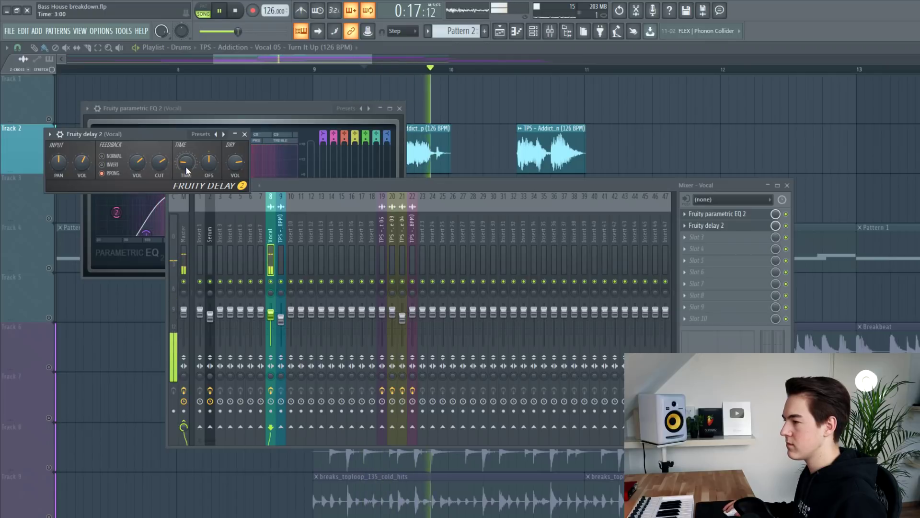
key(space)
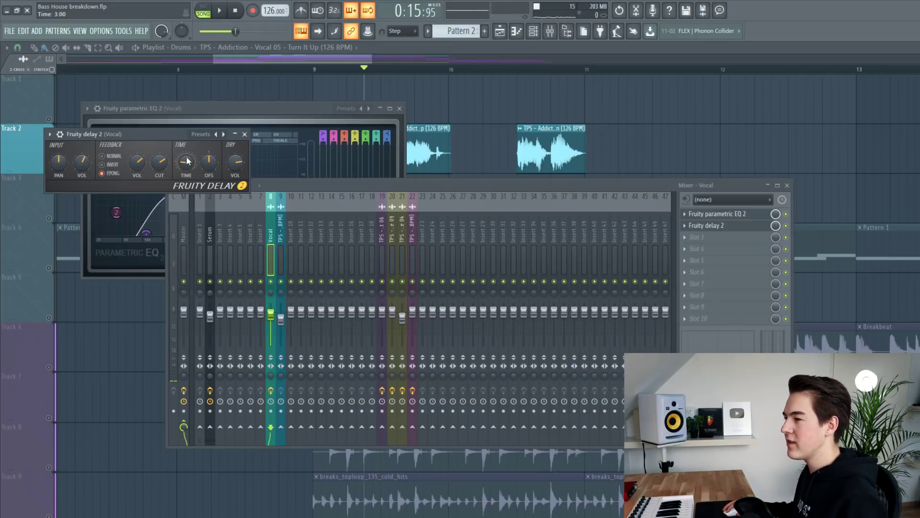
drag(187, 167, 187, 165)
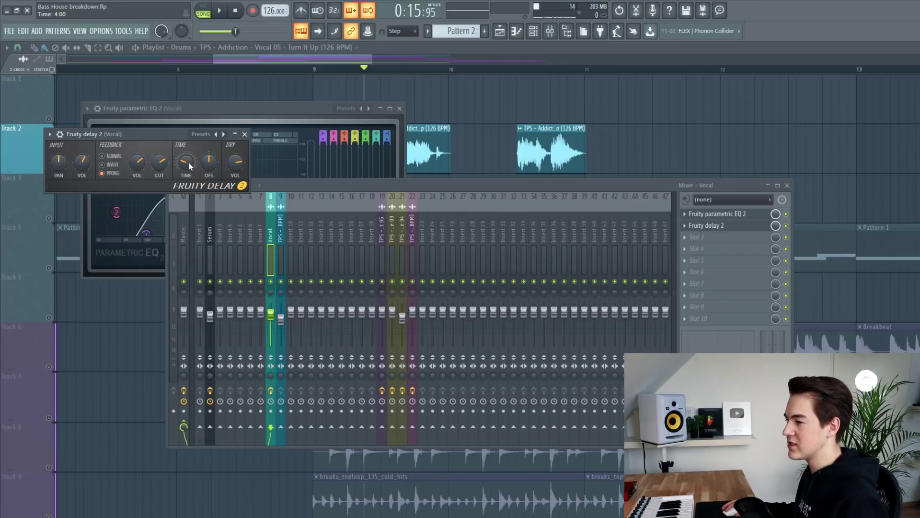
key(space)
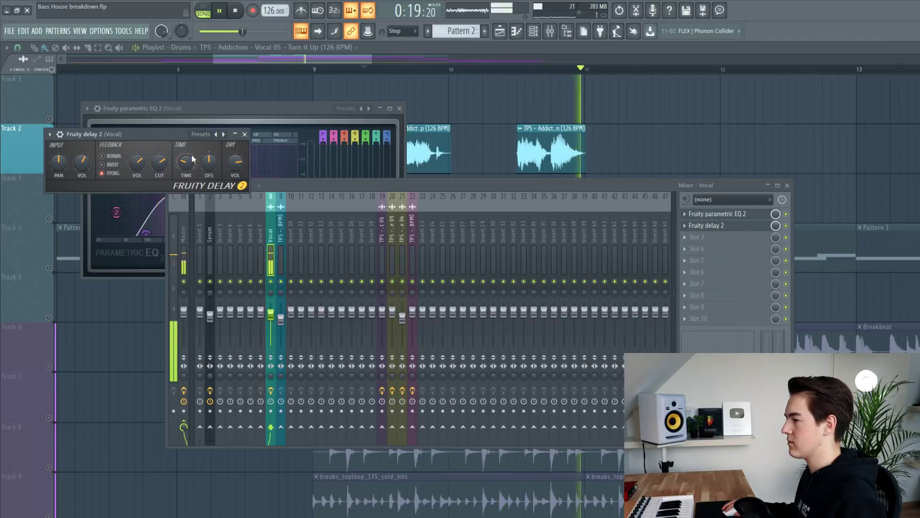
- Move the Turn It Down vocal clip on Track 2 into bar 11 and place the playhead at the Turn It Up clip's start
click(551, 143)
key(space)
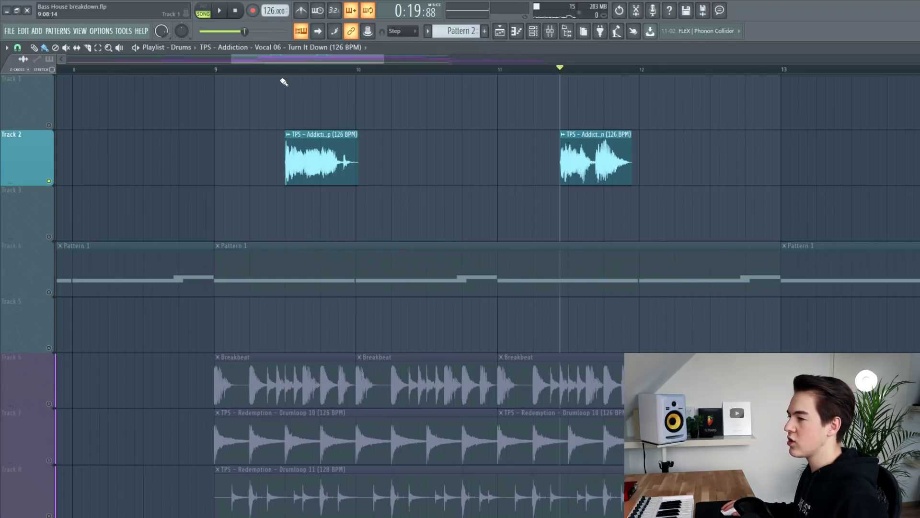
click(285, 70)
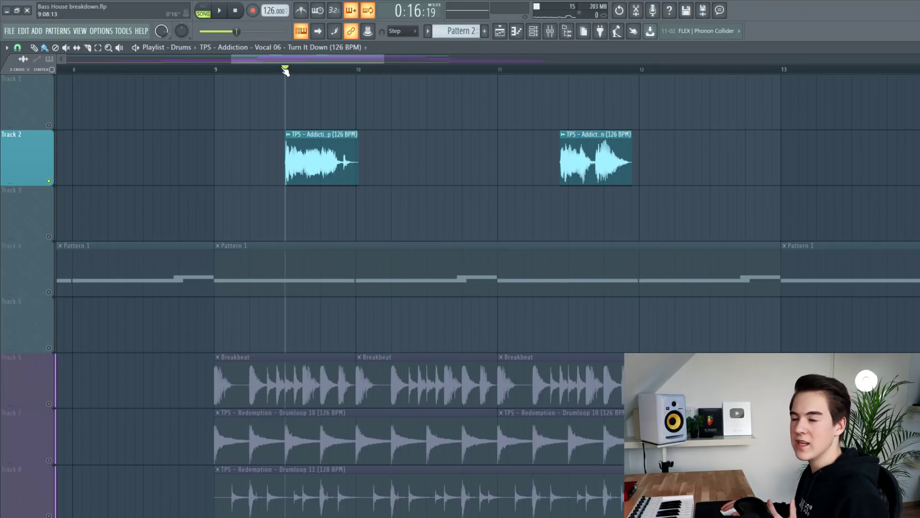
- Add Fruity Reeverb 2 to the Vocal track's fourth effect slot and audition the vocals through it
click(550, 31)
click(709, 249)
click(638, 117)
key(space)
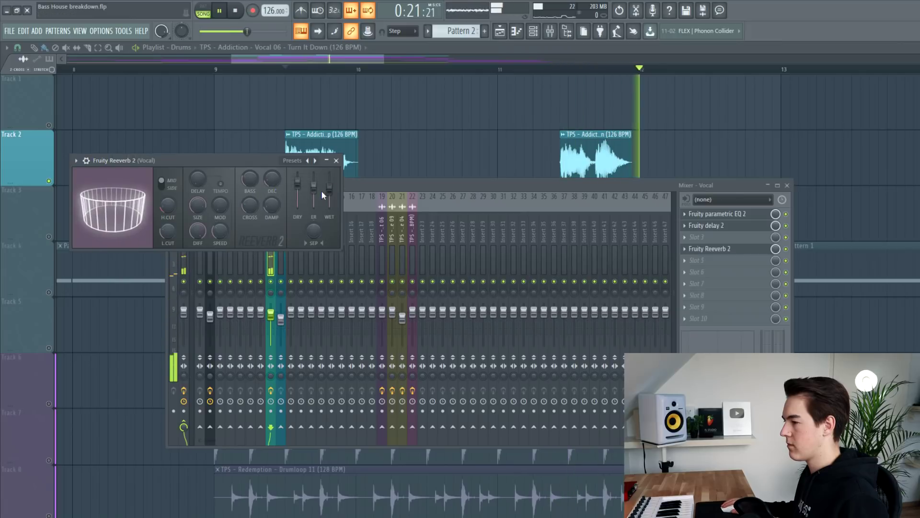
key(space)
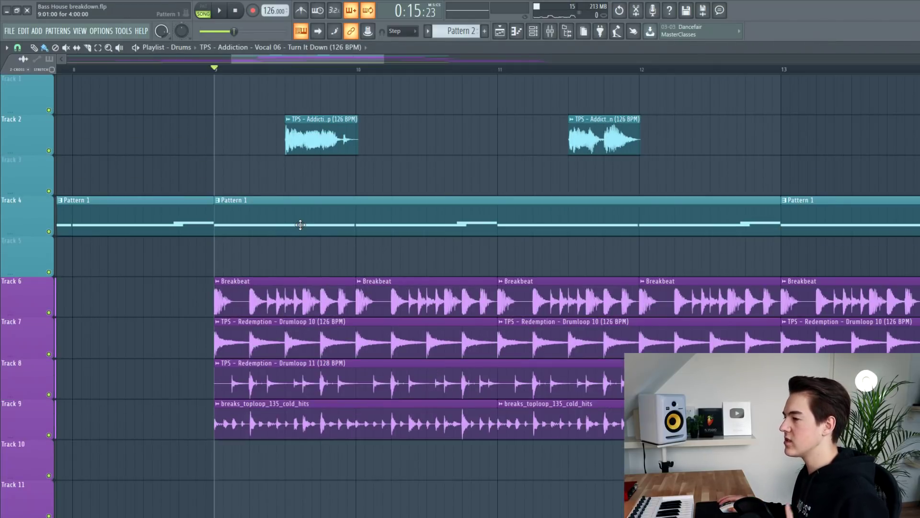
- Play the arrangement from bar 9 with all tracks active to hear the vocals together with bass and drums
key(space)
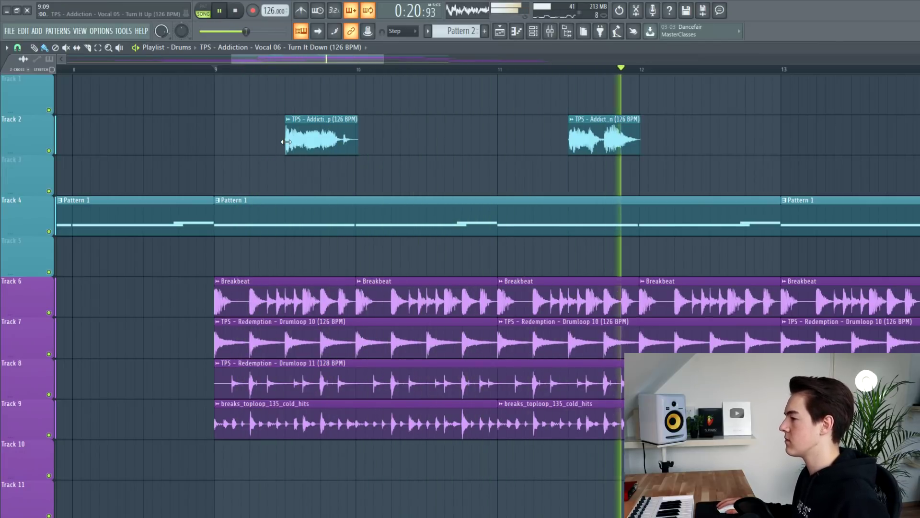
key(space)
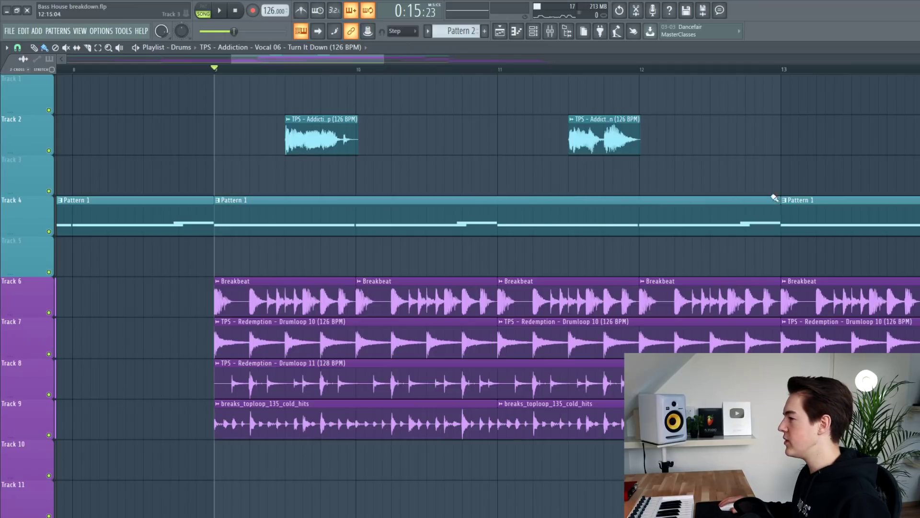
- Place a copy of the Turn It Up vocal clip on Track 3 in the second half of bar 10 and open its channel settings
click(339, 136)
click(448, 178)
double_click(448, 178)
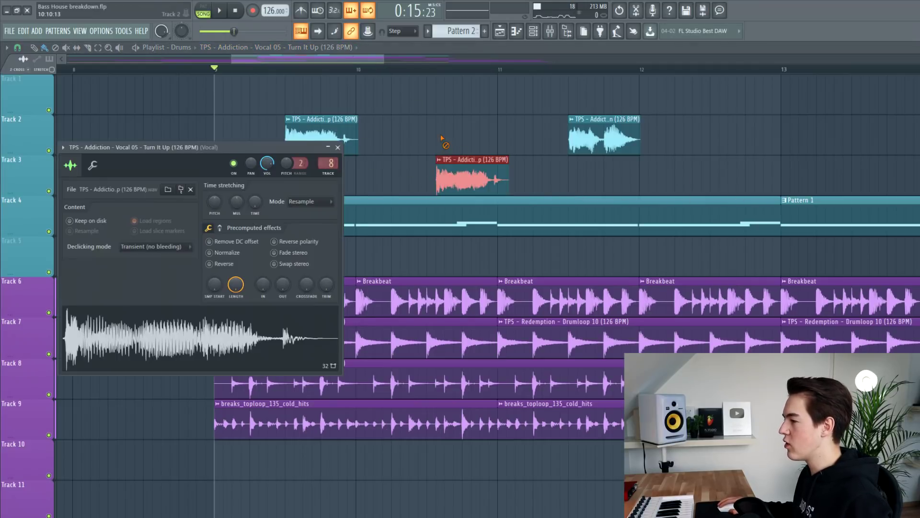
- Align the Track 3 Turn It Up clip to the middle of bar 10, make it unique and adjust its time-stretching pitch in Auto mode
drag(448, 178, 440, 179)
click(430, 160)
click(453, 236)
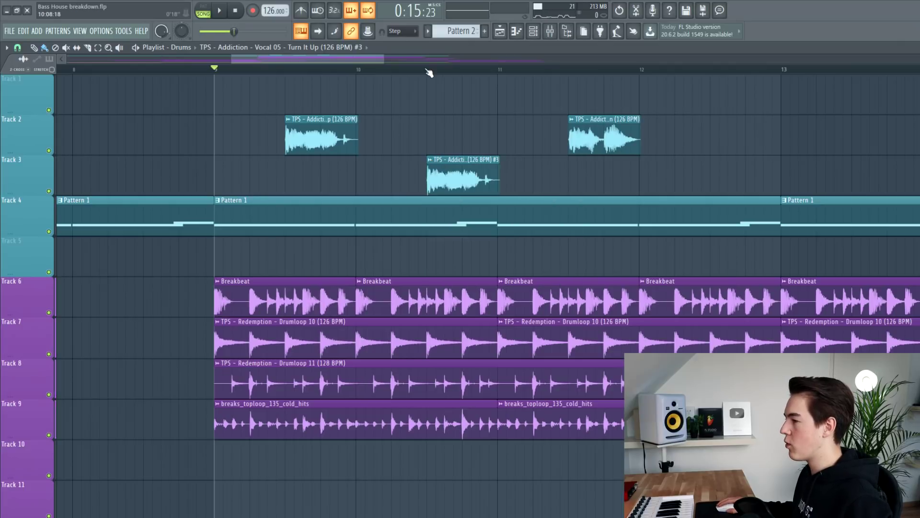
double_click(465, 181)
scroll(314, 224, down, 1)
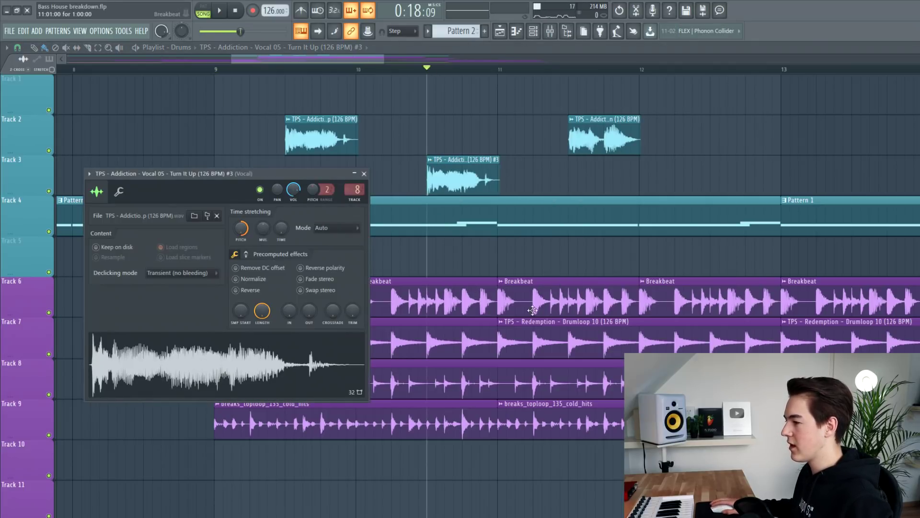
click(363, 174)
- Place a unique copy of the Turn It Down clip on Track 3 in the second half of bar 12 and audition Track 3 soloed
click(604, 139)
drag(690, 176, 724, 176)
click(714, 159)
click(736, 236)
double_click(738, 165)
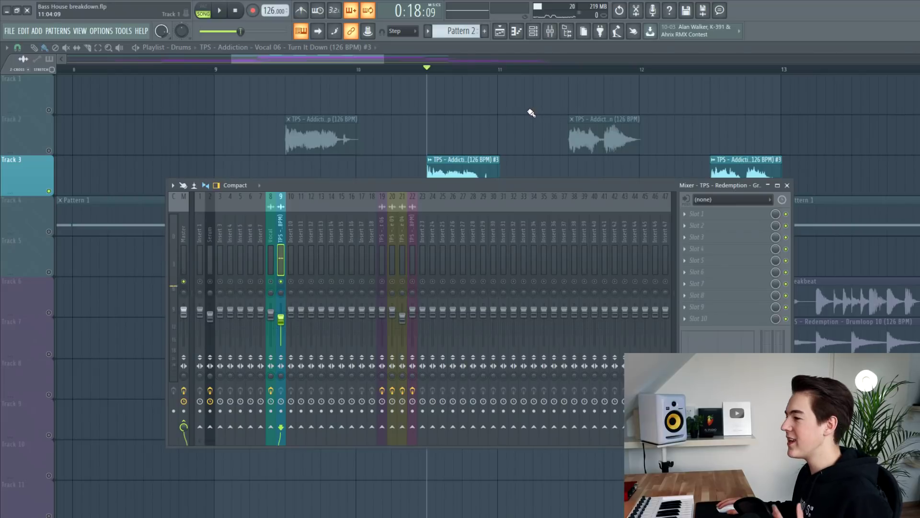
key(space)
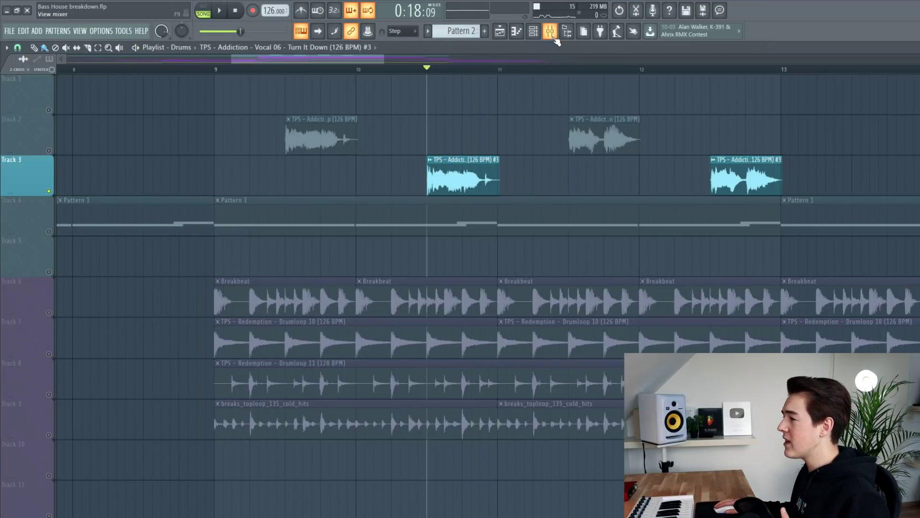
- Add Fruity Parametric EQ 2 with the Radio preset to mixer insert 9's first effect slot and audition the vocal chop
click(550, 30)
click(702, 216)
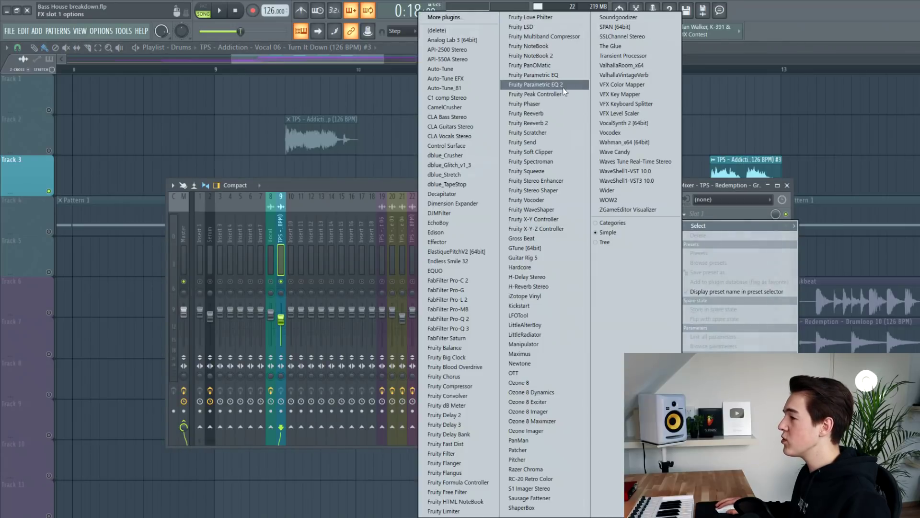
click(554, 91)
click(322, 149)
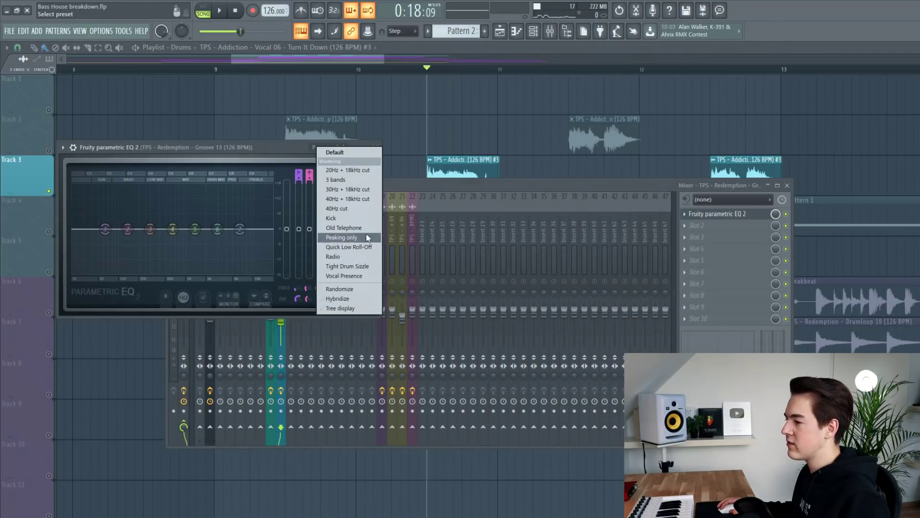
click(334, 256)
drag(215, 147, 279, 147)
drag(187, 233, 180, 242)
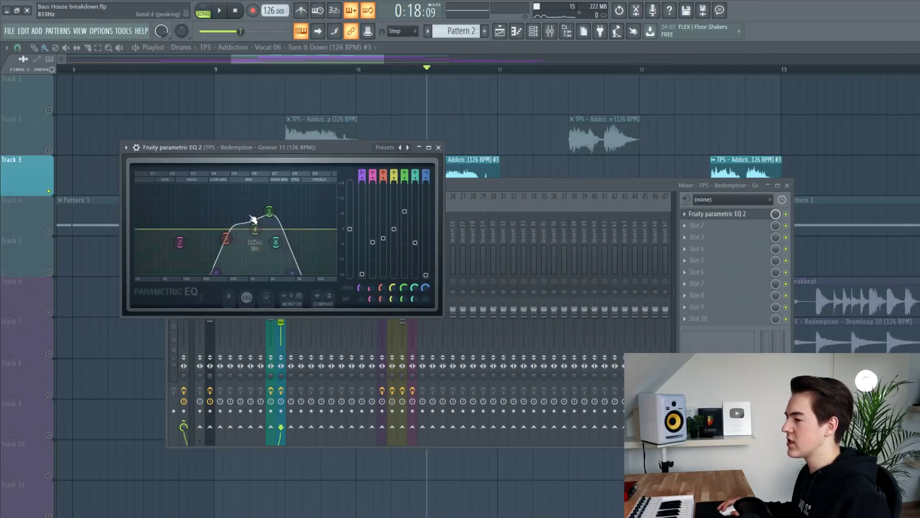
key(space)
key(space)
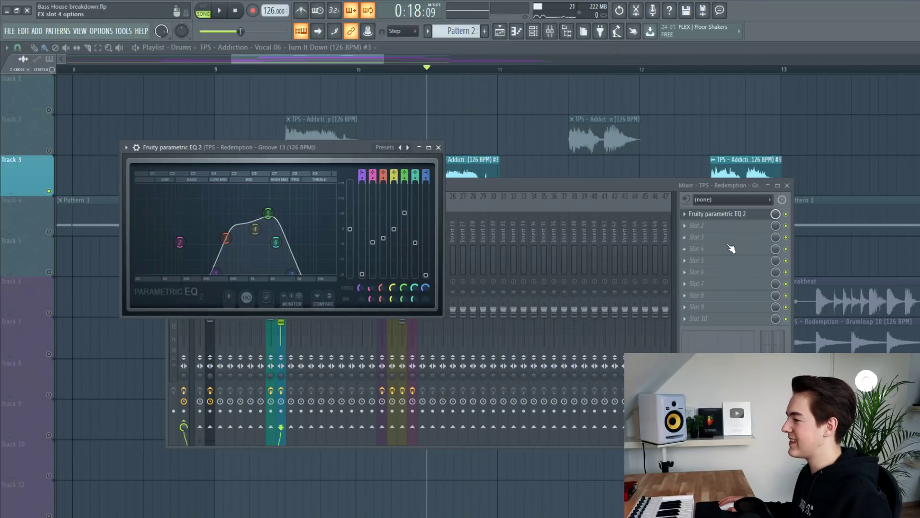
- Add Fruity Delay 2 to insert 9's third effect slot, set its feedback to ping pong and audition it
click(716, 237)
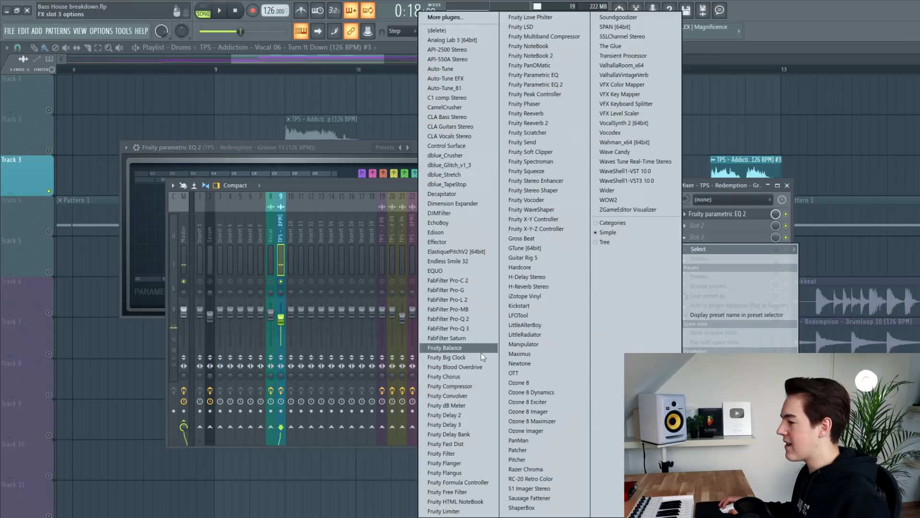
click(445, 415)
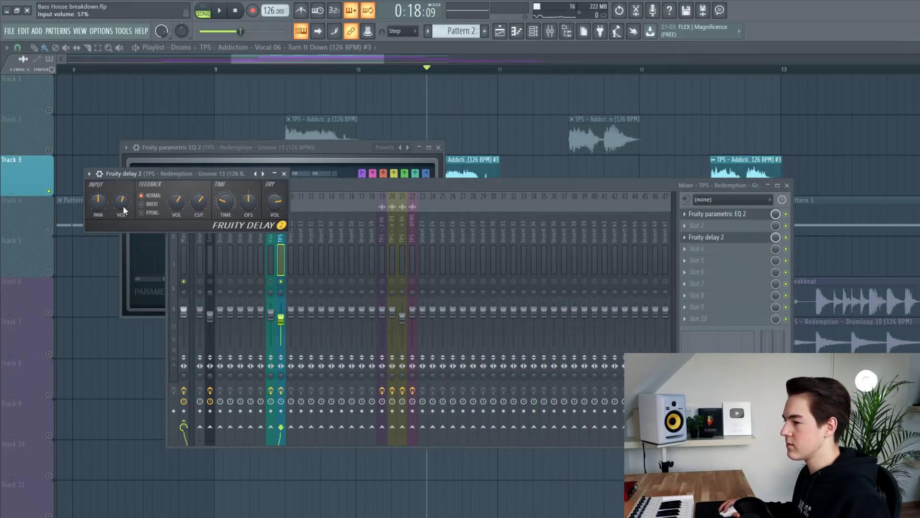
click(141, 212)
key(space)
key(space)
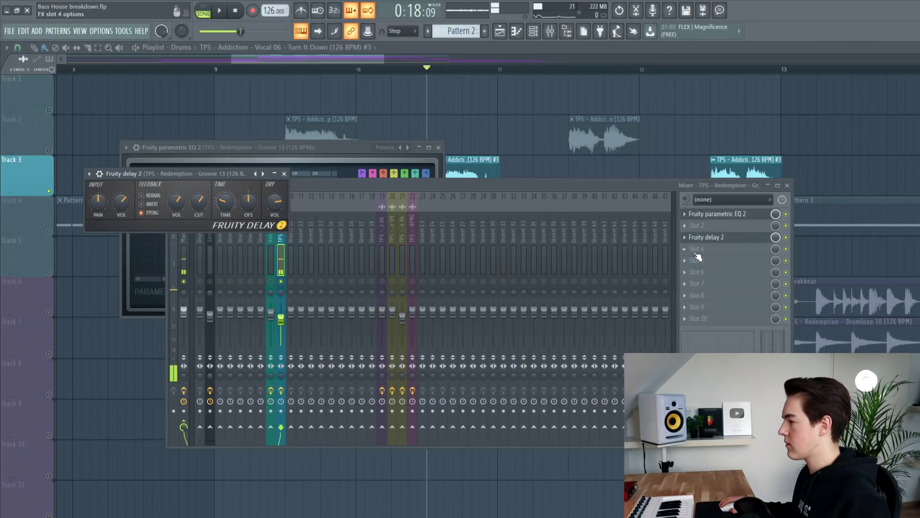
- Add Fruity Reeverb 2 to insert 9's fourth effect slot and enlarge its room size
click(691, 259)
click(693, 255)
click(693, 248)
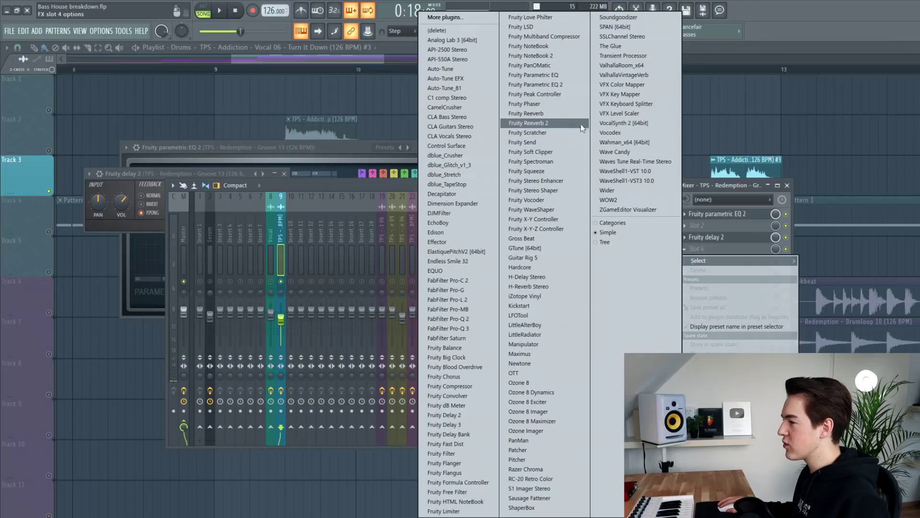
click(527, 123)
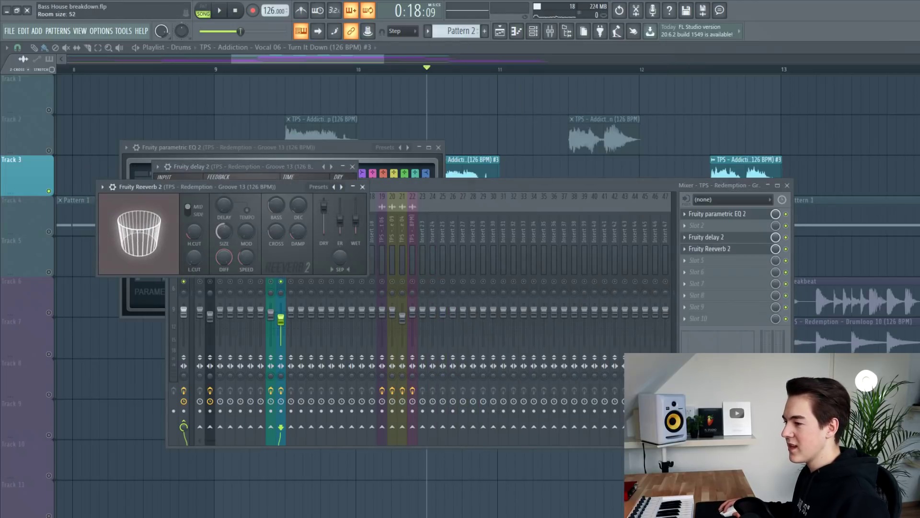
drag(125, 187, 230, 184)
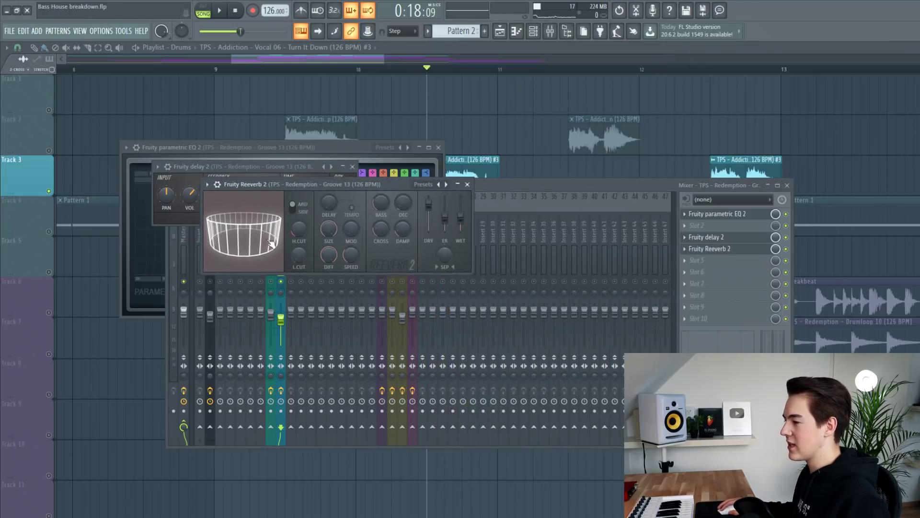
- Raise the reverb's decay and wet level, and lower its dry level to 52% while auditioning the vocal chop
drag(398, 204, 397, 184)
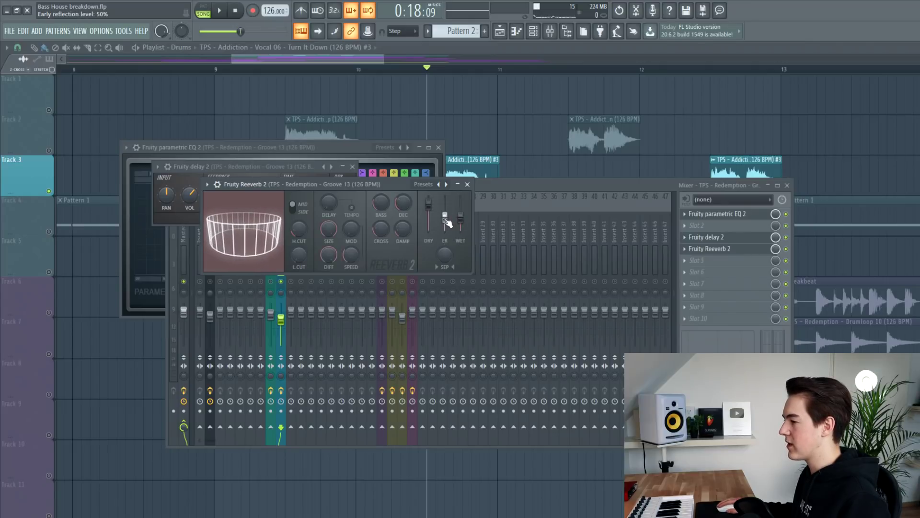
drag(460, 218, 460, 209)
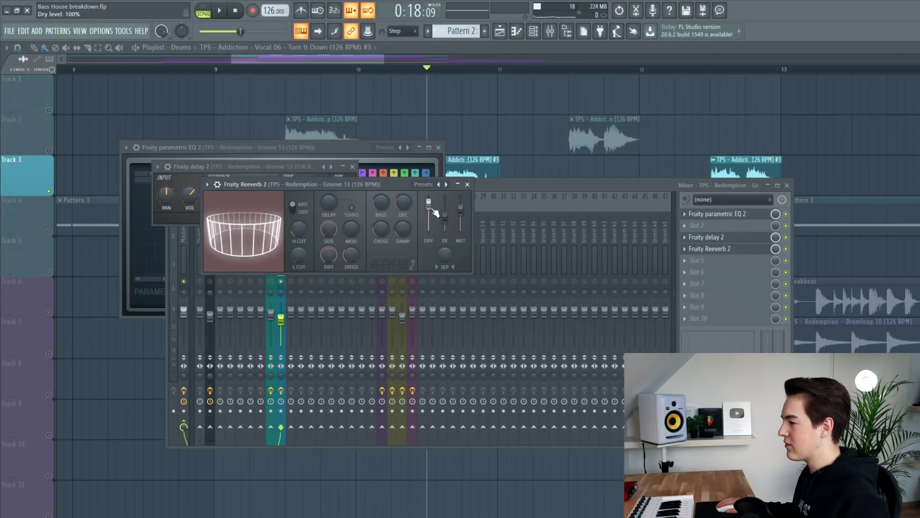
drag(430, 209, 430, 223)
key(space)
drag(429, 220, 431, 216)
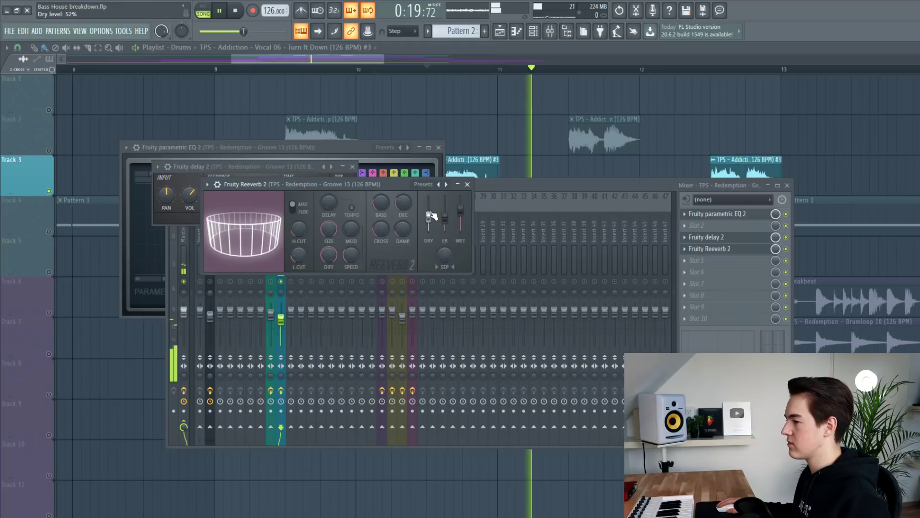